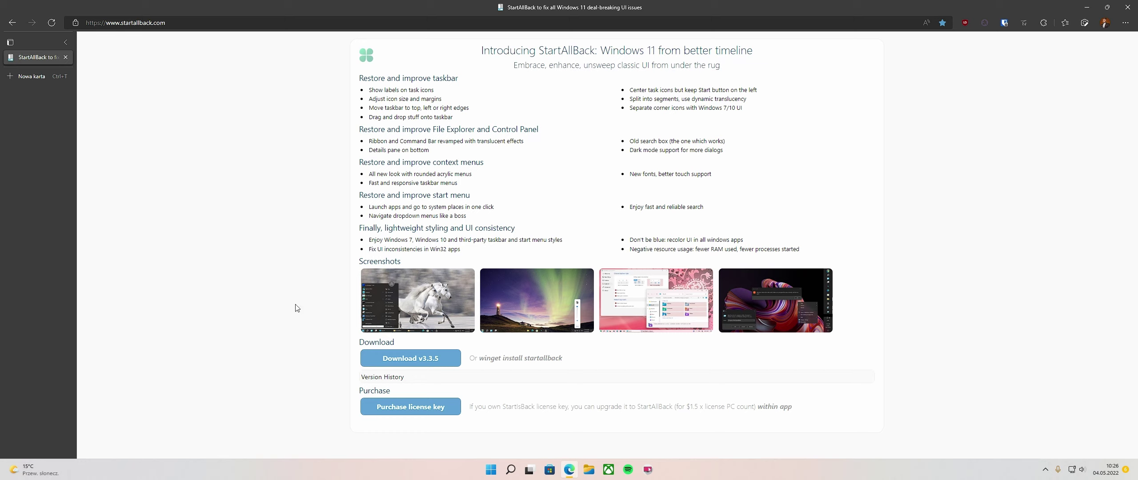
Step: Open the licence purchase page in a new tab to view the Personal Edition options and close that tab
{"action": "middle_click", "coordinate": [415, 402]}
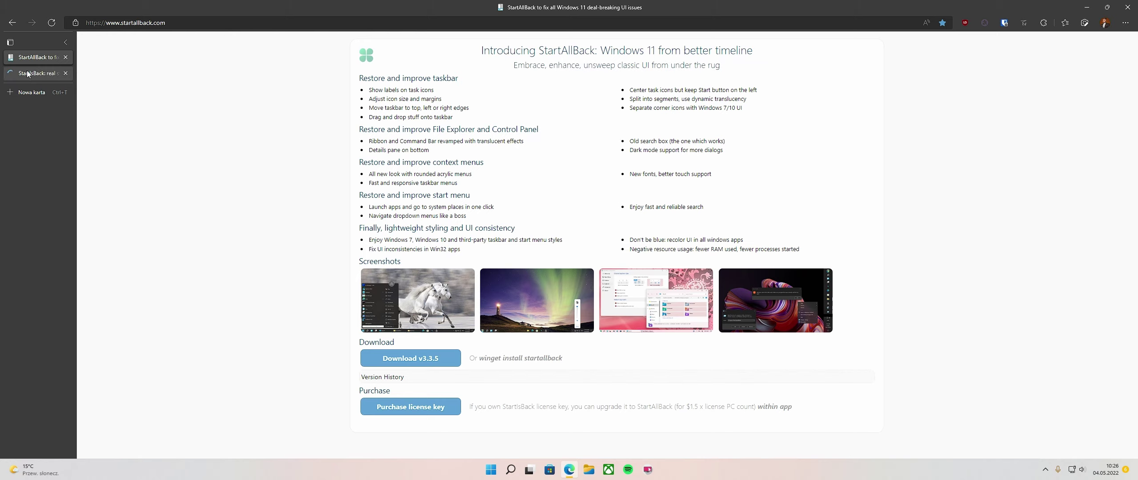
{"action": "left_click", "coordinate": [65, 78]}
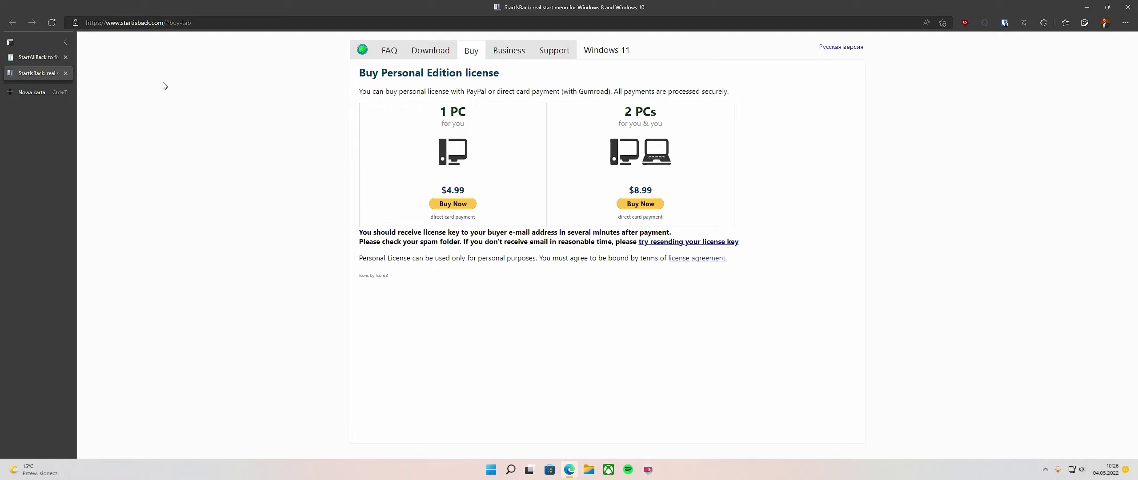
{"action": "left_click", "coordinate": [66, 73]}
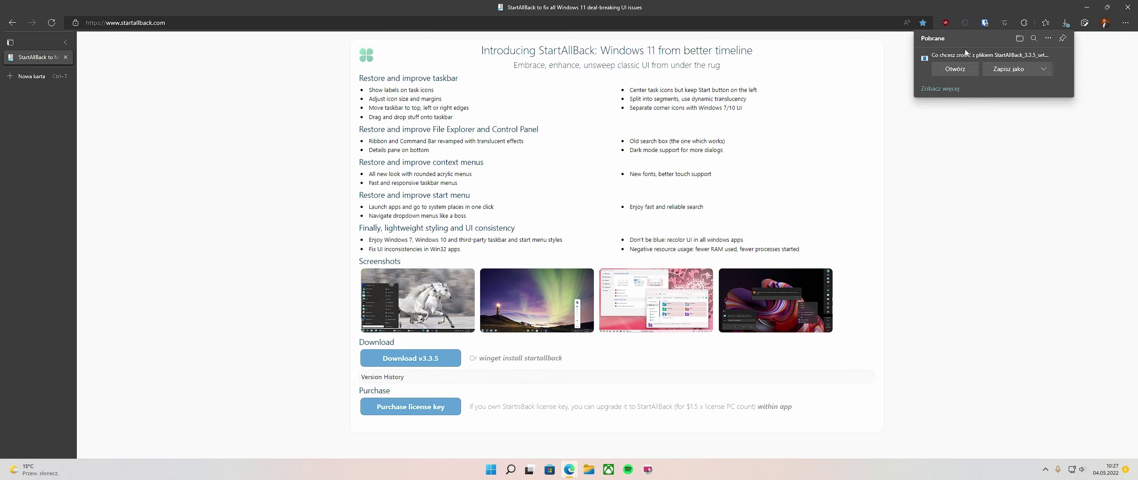
Step: Run the downloaded StartAllBack 3.3.5 installer, install it for all users, and close the browser
{"action": "left_click", "coordinate": [952, 70]}
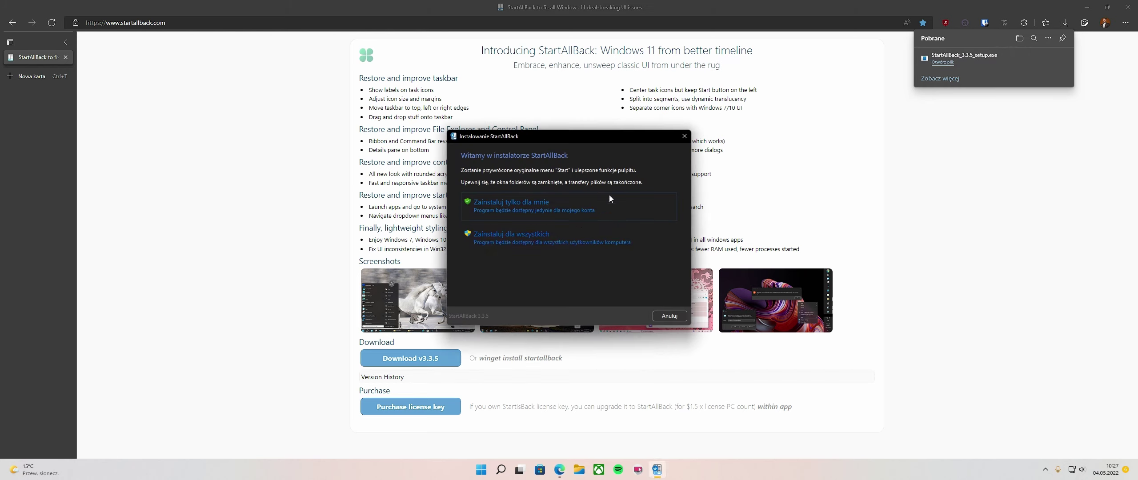
{"action": "left_click", "coordinate": [524, 235]}
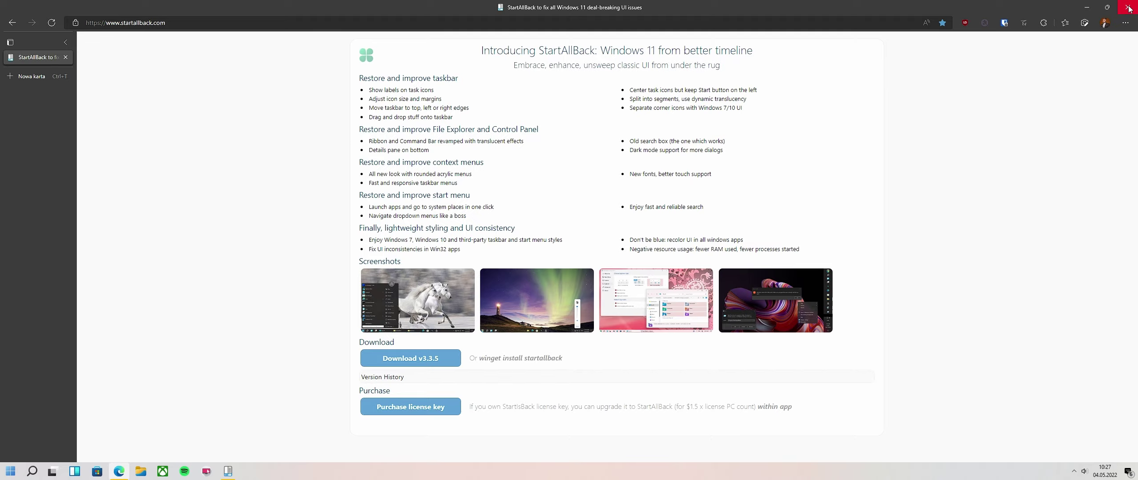
{"action": "left_click", "coordinate": [1127, 7]}
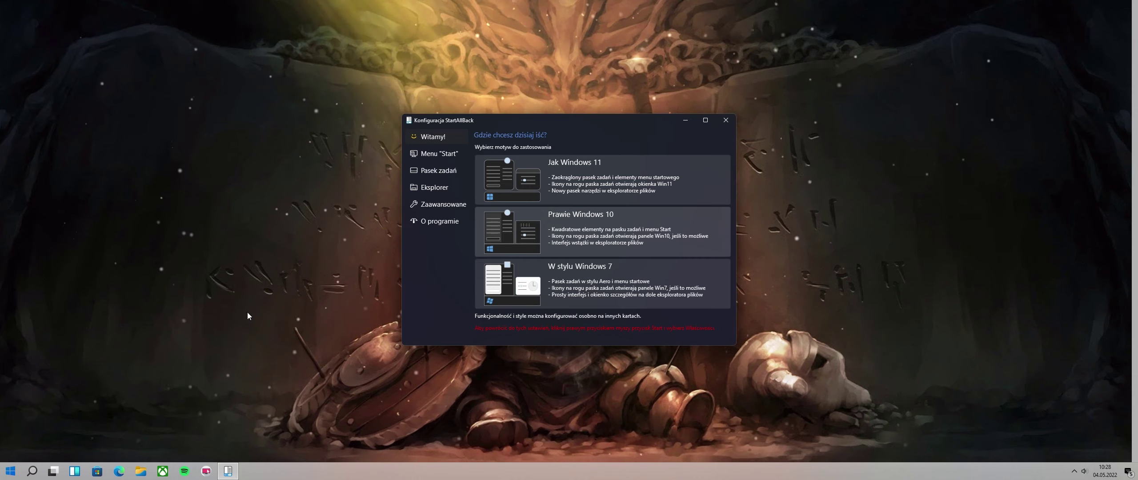
Step: Try the "W stylu Windows 7" theme and preview its Start menu
{"action": "left_click", "coordinate": [521, 289]}
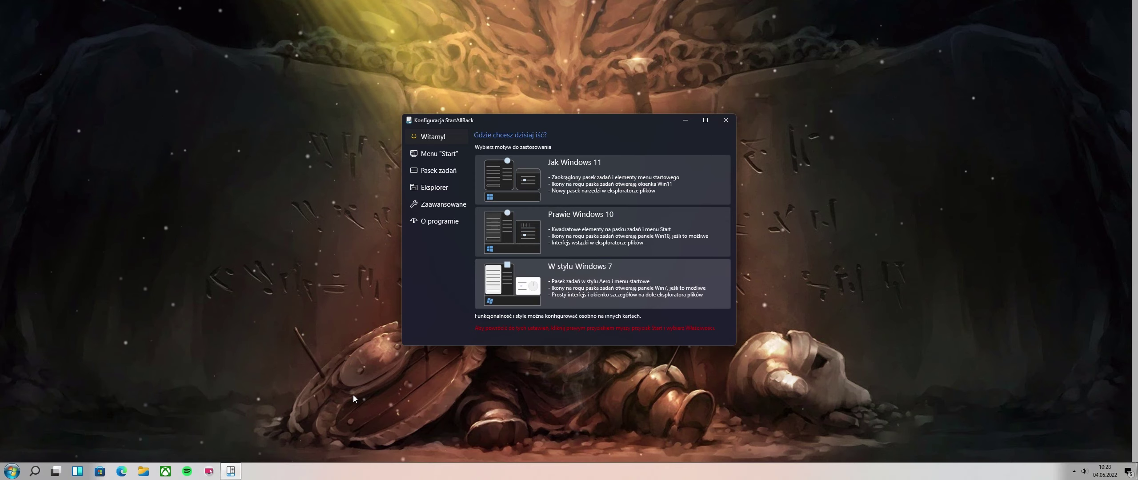
{"action": "left_click", "coordinate": [12, 473]}
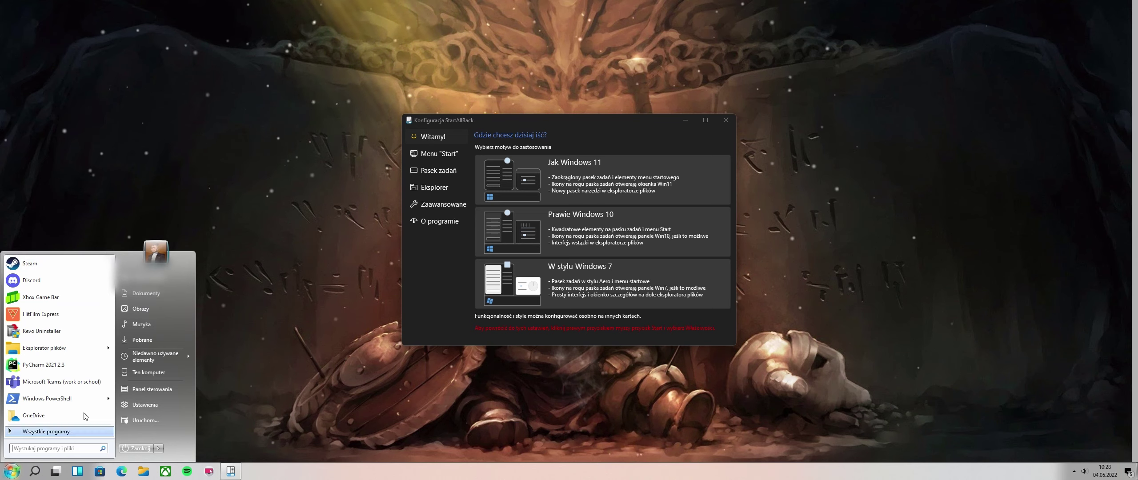
{"action": "left_click", "coordinate": [9, 473]}
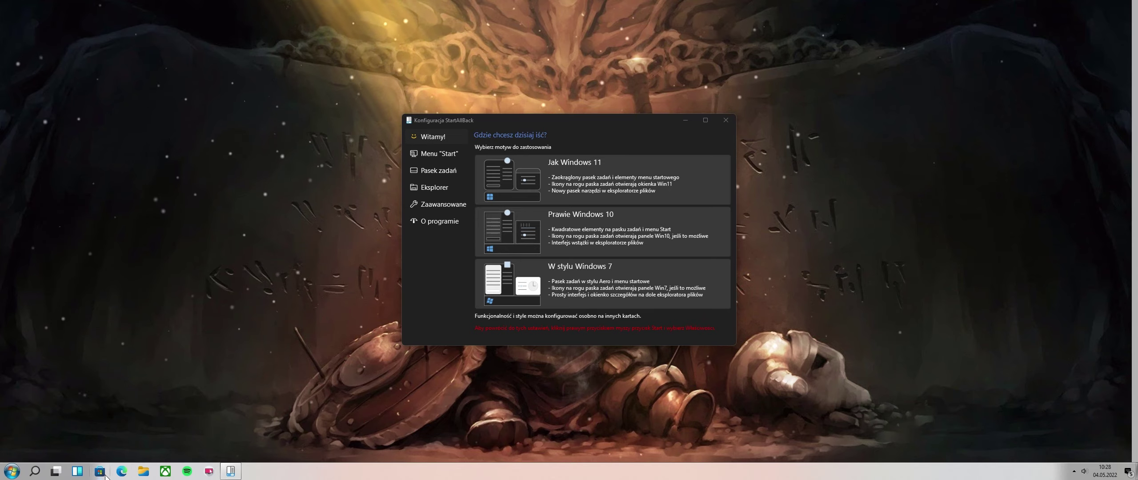
Step: Try the "Prawie Windows 10" theme and settle on the "Jak Windows 11" theme
{"action": "left_click", "coordinate": [609, 217]}
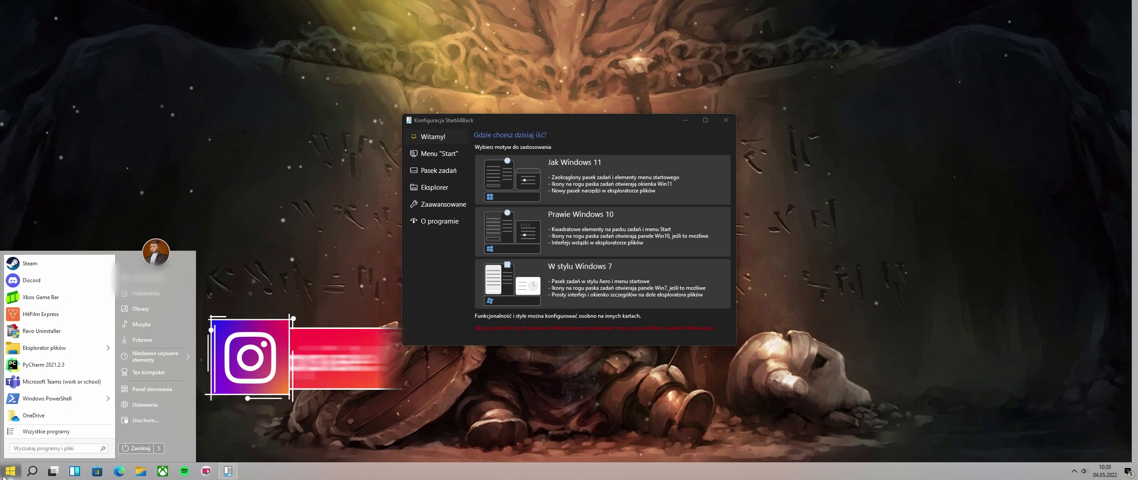
{"action": "left_click", "coordinate": [607, 190]}
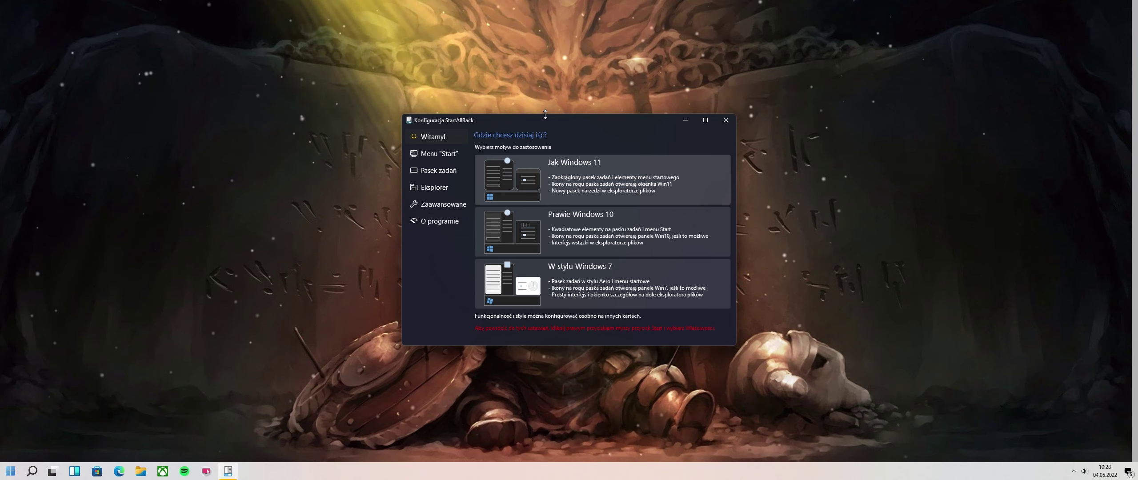
Step: Disable the enhanced classic Start menu in the Start menu settings and open the Windows Start menu for comparison
{"action": "left_click", "coordinate": [440, 155]}
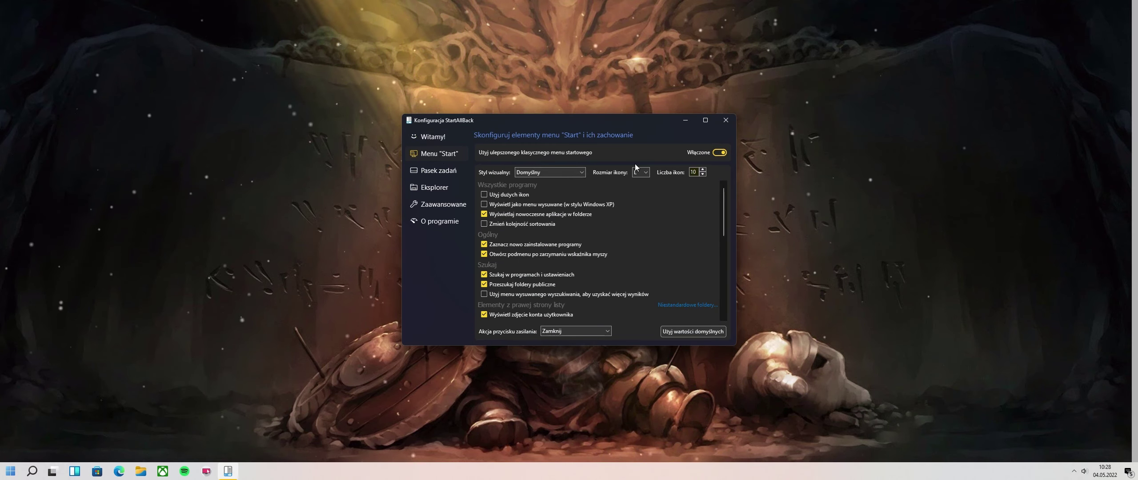
{"action": "left_click", "coordinate": [718, 153]}
{"action": "left_click", "coordinate": [10, 471]}
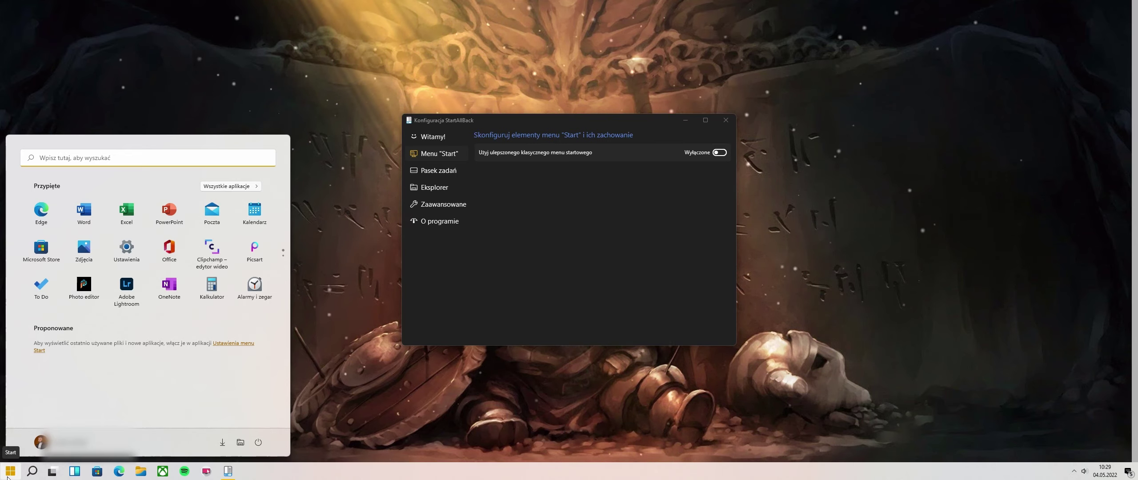
Step: Re-enable the enhanced classic Start menu and preview it
{"action": "left_click", "coordinate": [719, 152]}
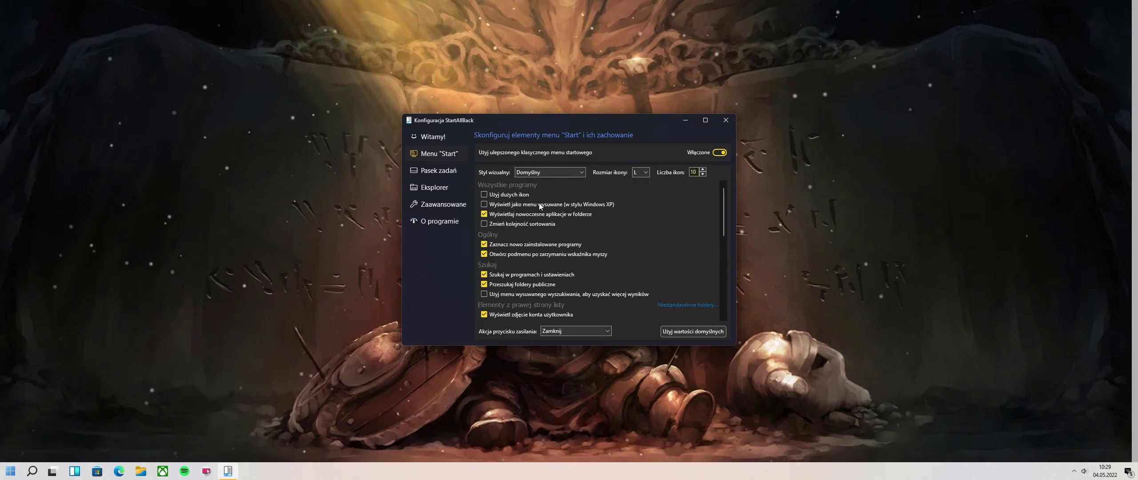
{"action": "left_click", "coordinate": [3, 473]}
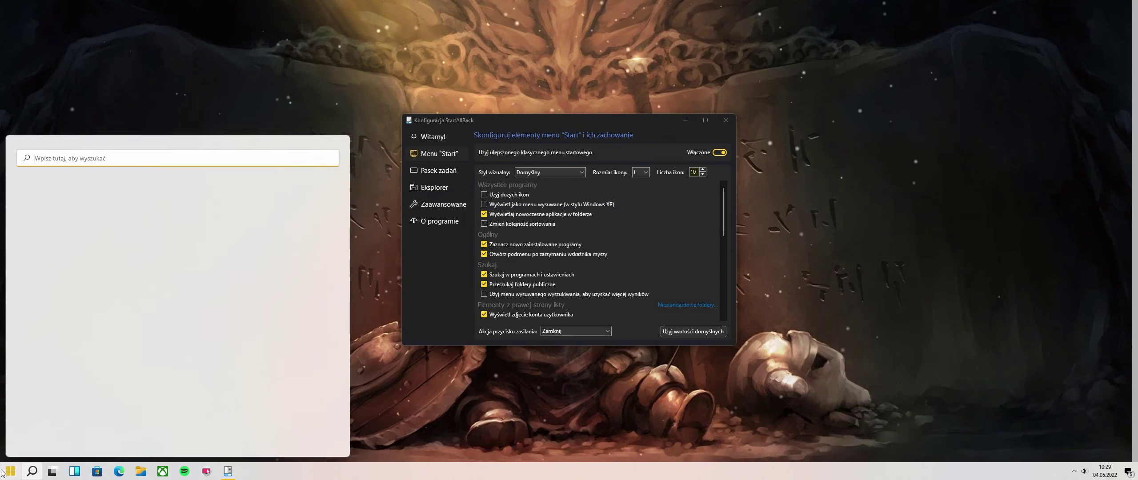
{"action": "left_click", "coordinate": [2, 473]}
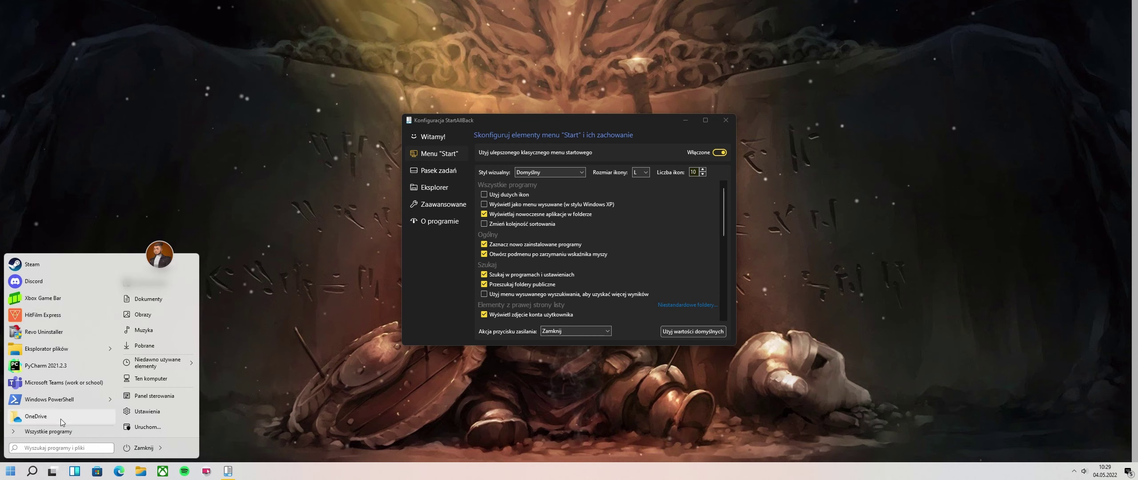
{"action": "left_click", "coordinate": [10, 471]}
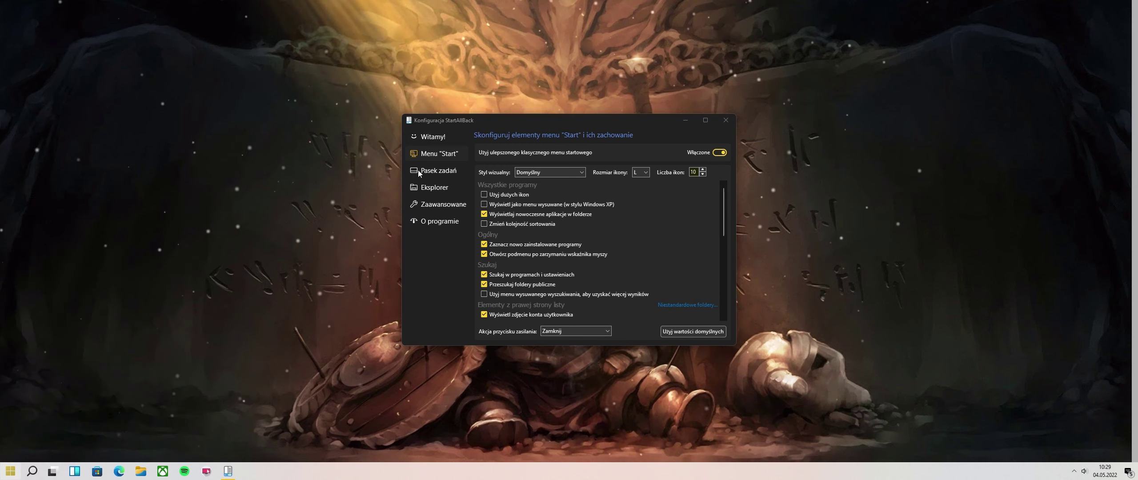
Step: Set the Start menu's visual style to Plain8 and preview it
{"action": "left_click", "coordinate": [547, 172]}
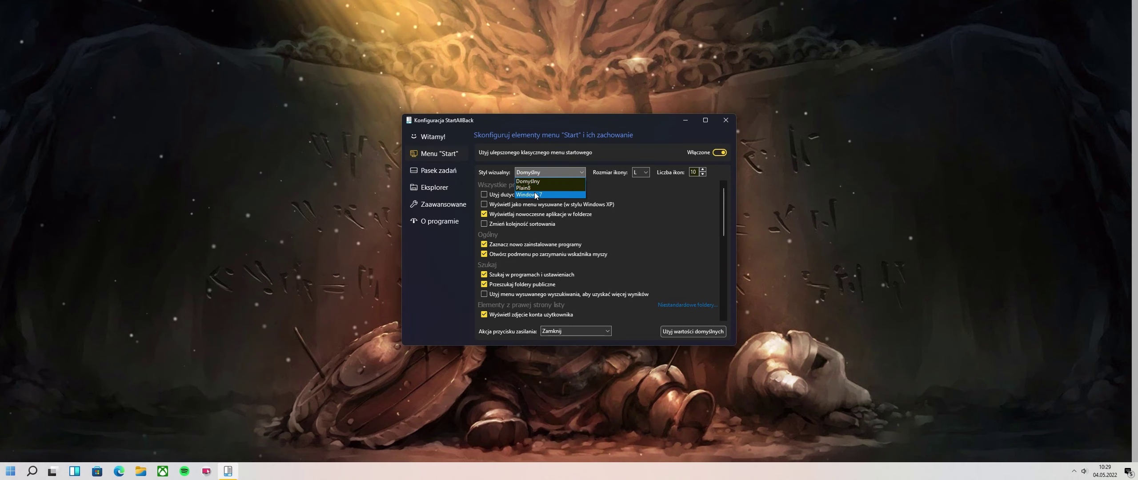
{"action": "left_click", "coordinate": [537, 189]}
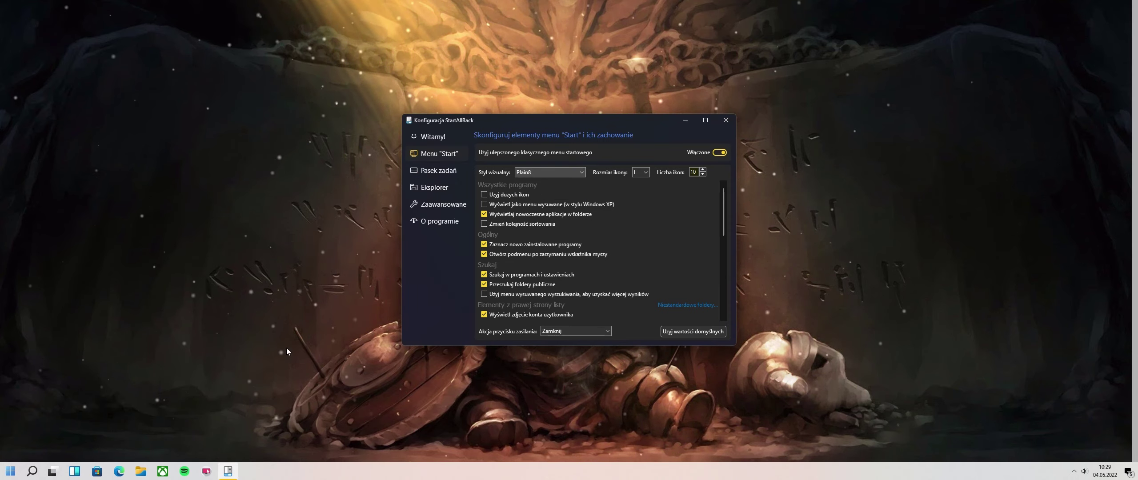
{"action": "left_click", "coordinate": [17, 474]}
{"action": "left_click", "coordinate": [11, 472]}
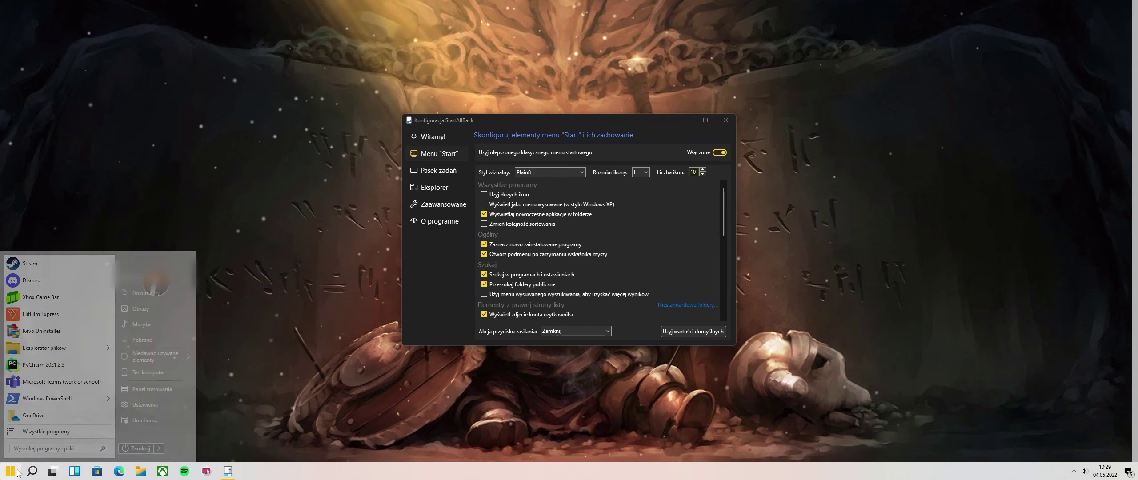
Step: Set the Start menu's visual style to Windows 7 and preview it
{"action": "left_click", "coordinate": [544, 173]}
{"action": "left_click", "coordinate": [528, 195]}
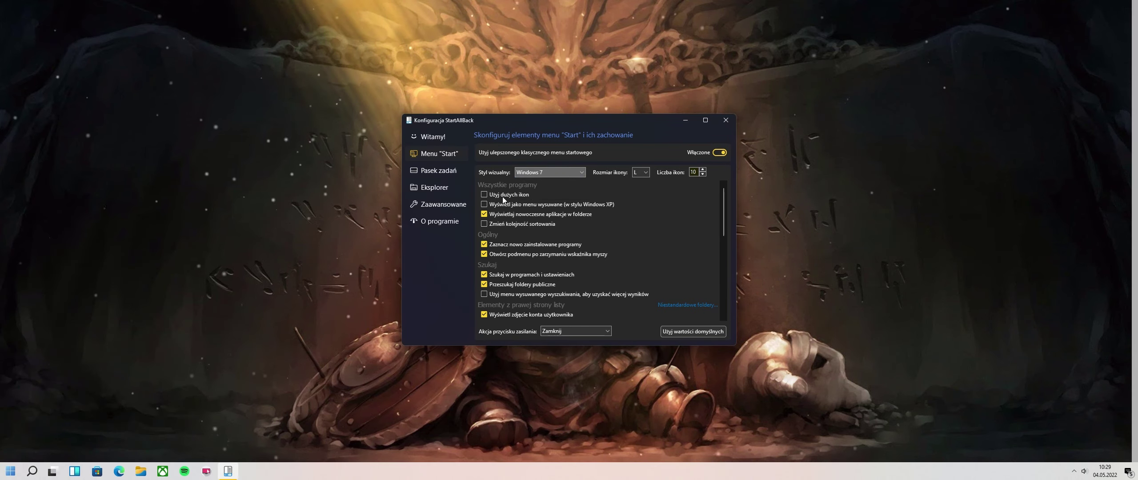
{"action": "left_click", "coordinate": [2, 478]}
{"action": "left_click", "coordinate": [232, 344]}
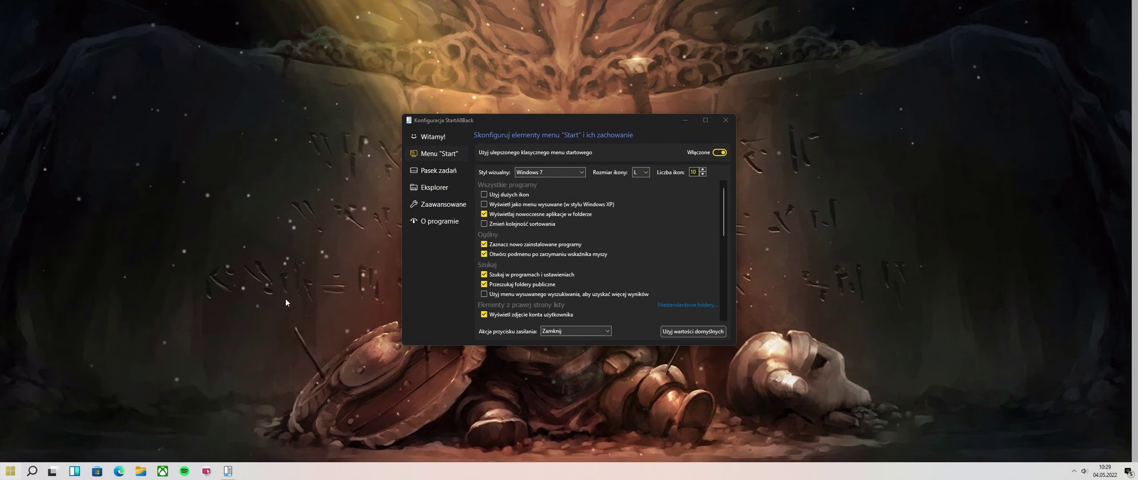
Step: Set the Start menu icon size to S and preview the program list
{"action": "left_click", "coordinate": [641, 172]}
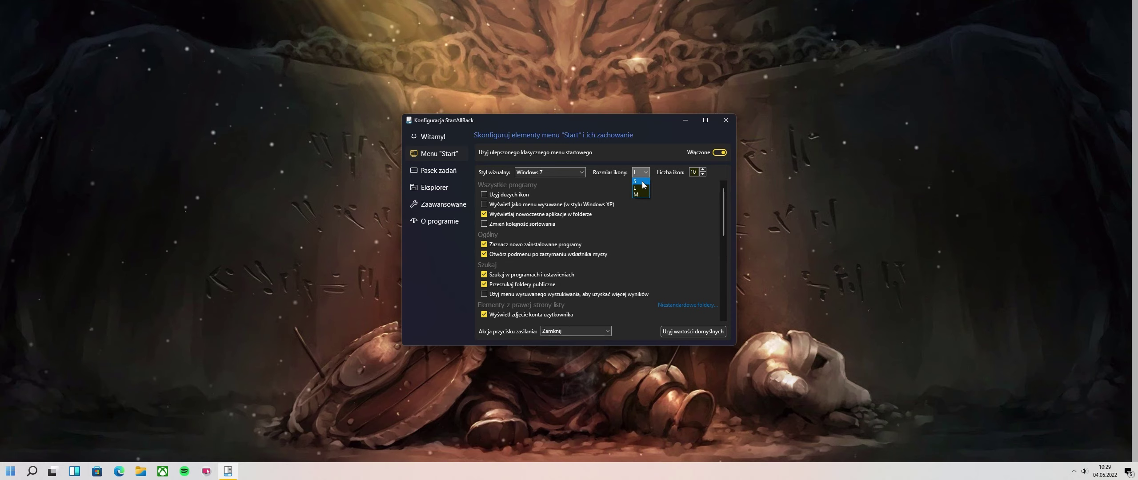
{"action": "left_click", "coordinate": [642, 182]}
{"action": "left_click", "coordinate": [3, 477]}
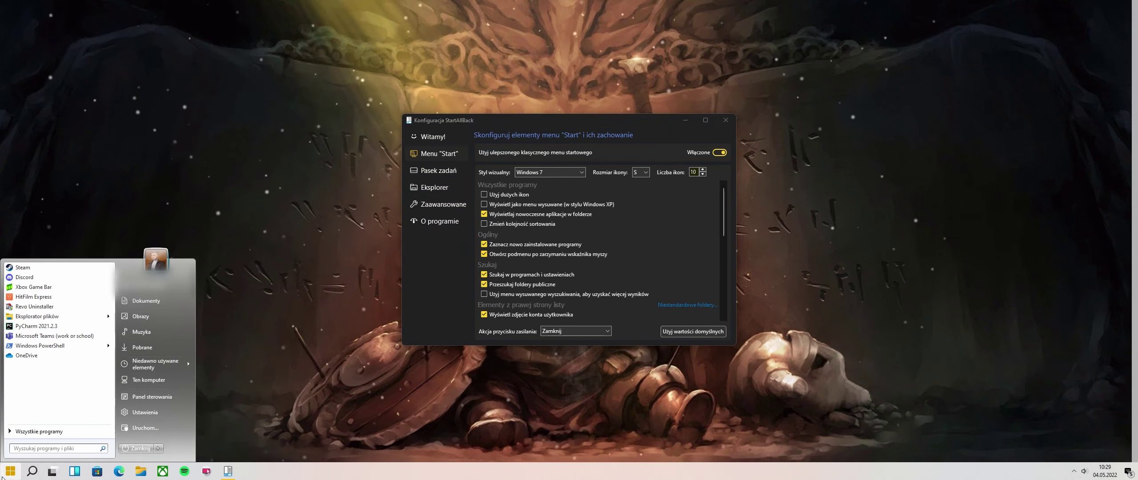
Step: Try Start menu icon size M, return it to L, and preview the menu
{"action": "left_click", "coordinate": [640, 172]}
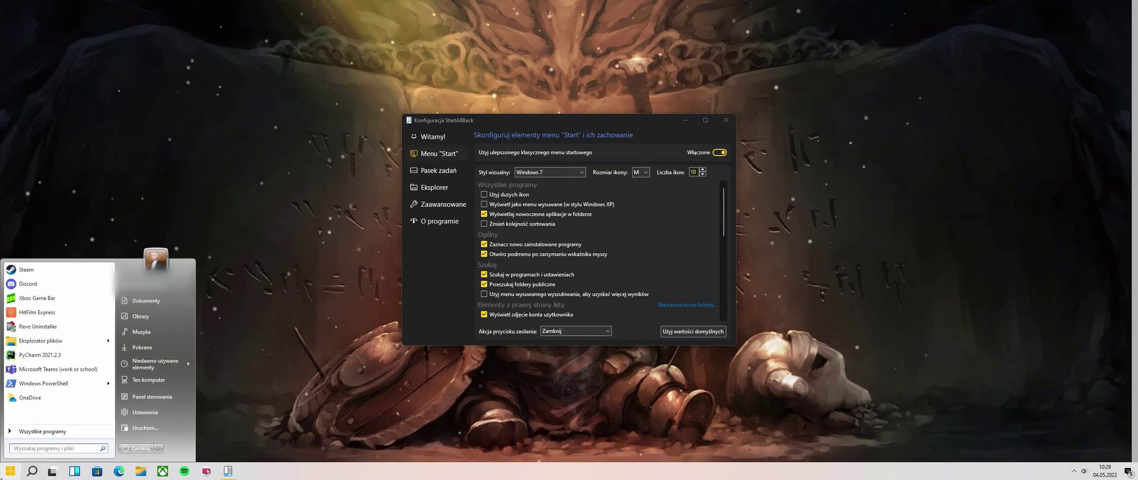
{"action": "scroll", "coordinate": [646, 172], "scroll_direction": "down", "scroll_amount": 1}
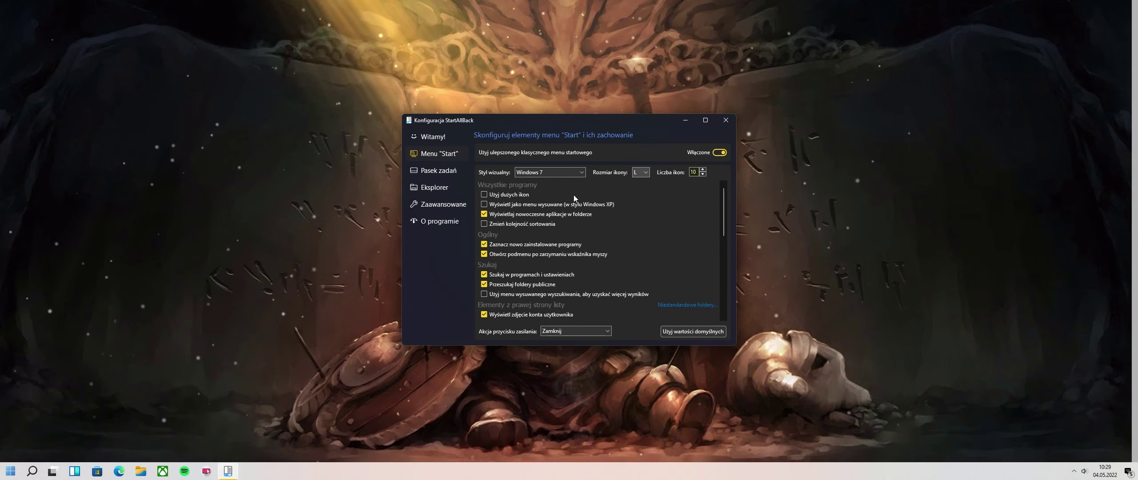
{"action": "left_click", "coordinate": [13, 471]}
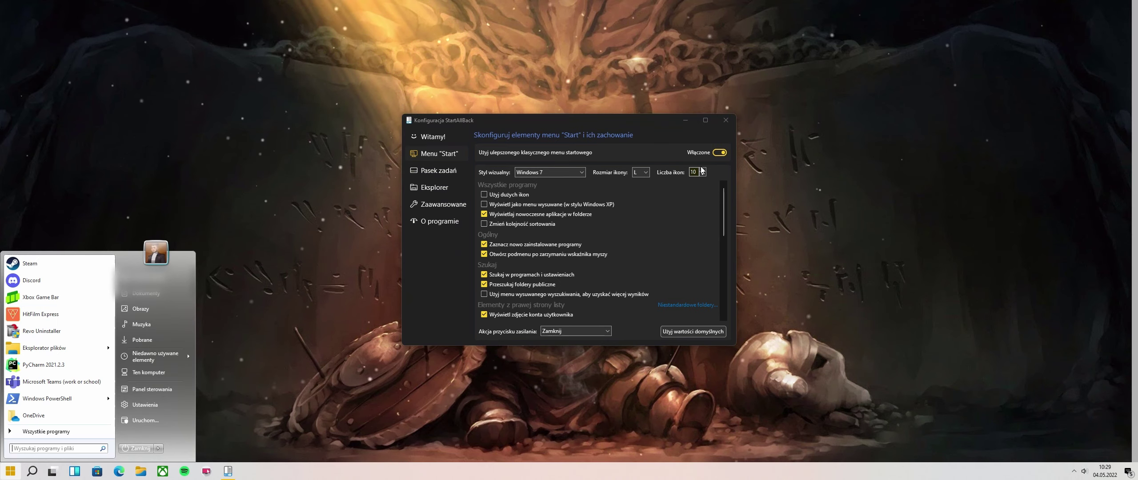
Step: Try an icon count of 16 in the Start menu list and return it to 10
{"action": "scroll", "coordinate": [702, 172], "scroll_direction": "up", "scroll_amount": 6}
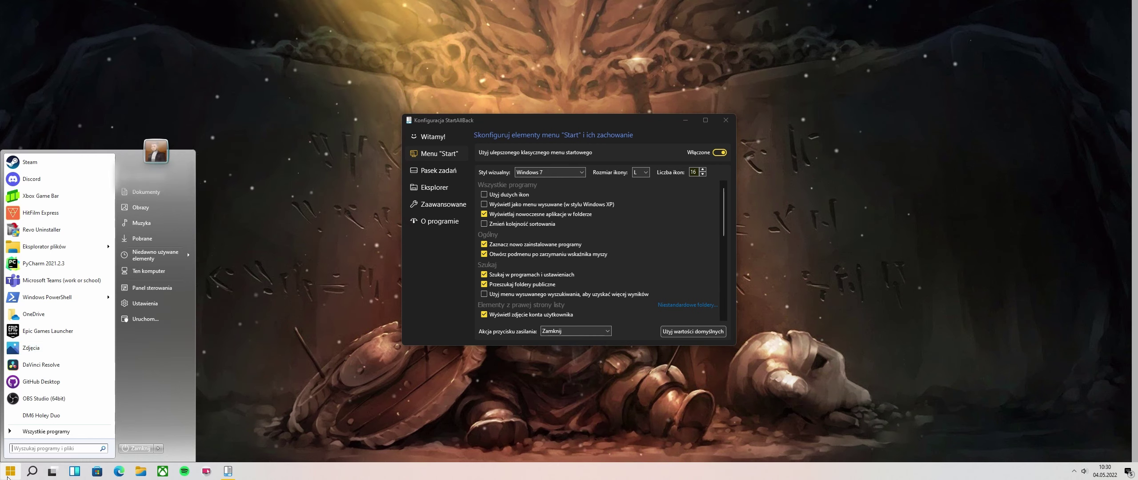
{"action": "left_click", "coordinate": [703, 174]}
{"action": "left_click", "coordinate": [702, 174]}
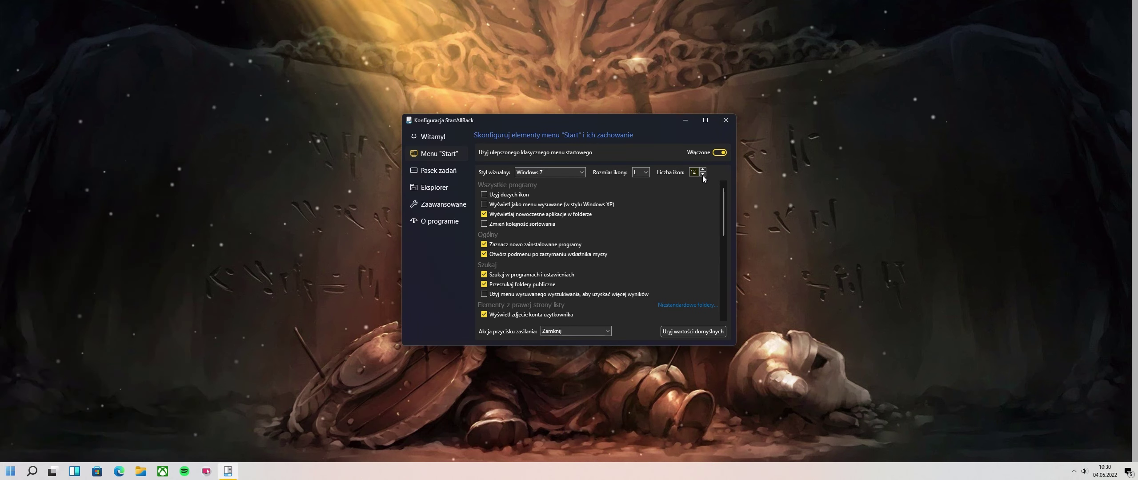
{"action": "left_click", "coordinate": [703, 174]}
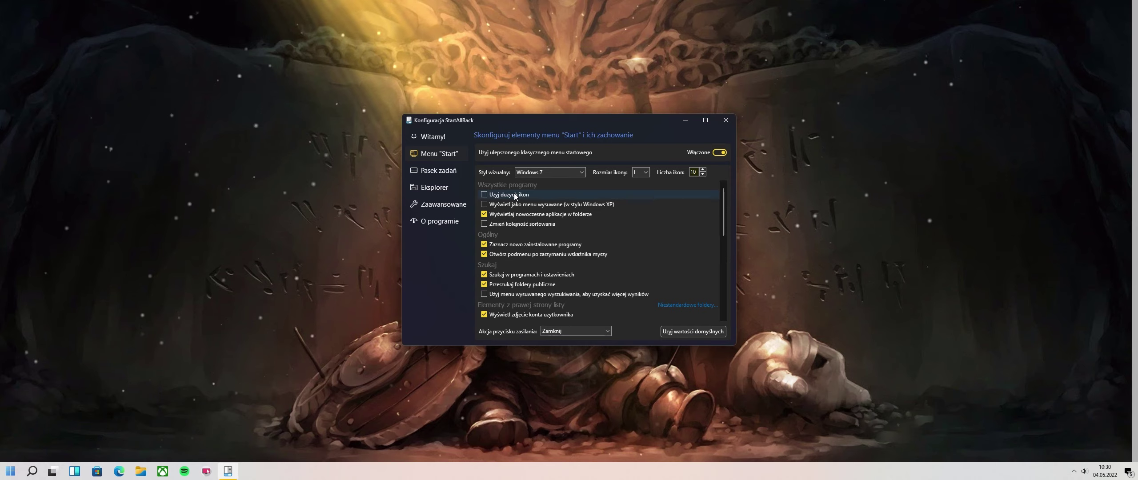
Step: Enable the Windows XP-style flyout display for all programs and preview it in the Start menu
{"action": "left_click", "coordinate": [575, 206]}
{"action": "left_click", "coordinate": [4, 475]}
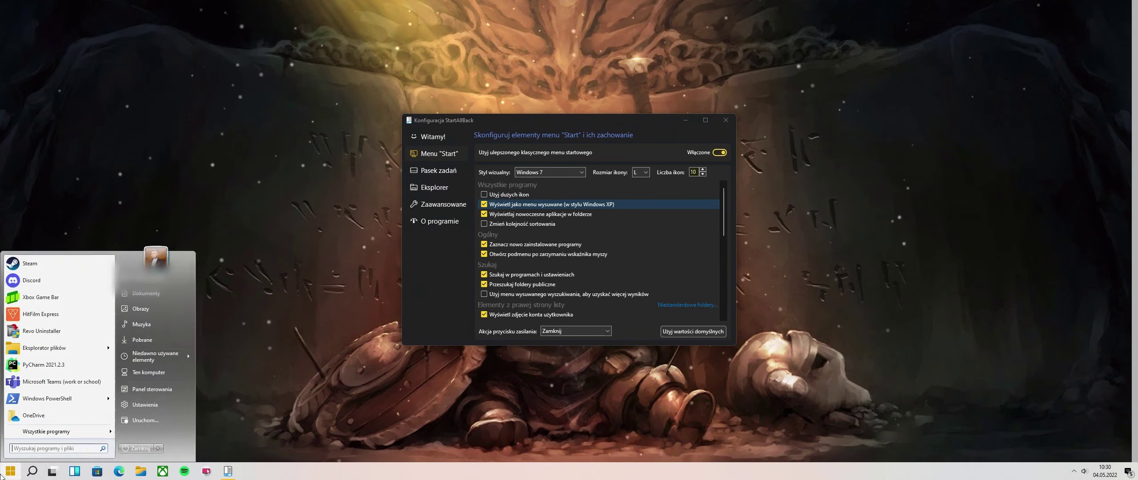
{"action": "left_click", "coordinate": [2, 476]}
{"action": "left_click", "coordinate": [3, 475]}
{"action": "left_click", "coordinate": [2, 475]}
{"action": "left_click", "coordinate": [3, 475]}
{"action": "left_click", "coordinate": [2, 476]}
{"action": "left_click", "coordinate": [2, 476]}
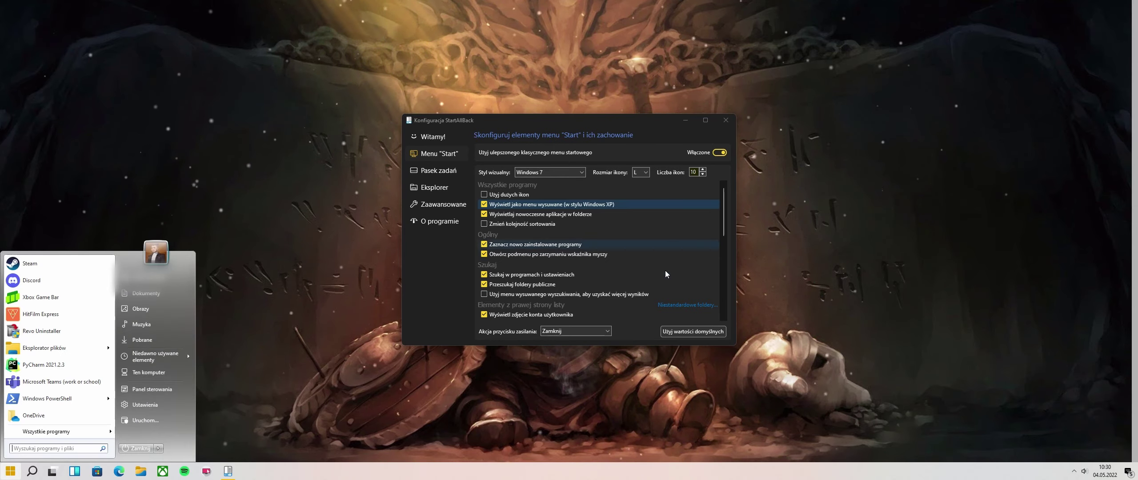
{"action": "left_click", "coordinate": [12, 471]}
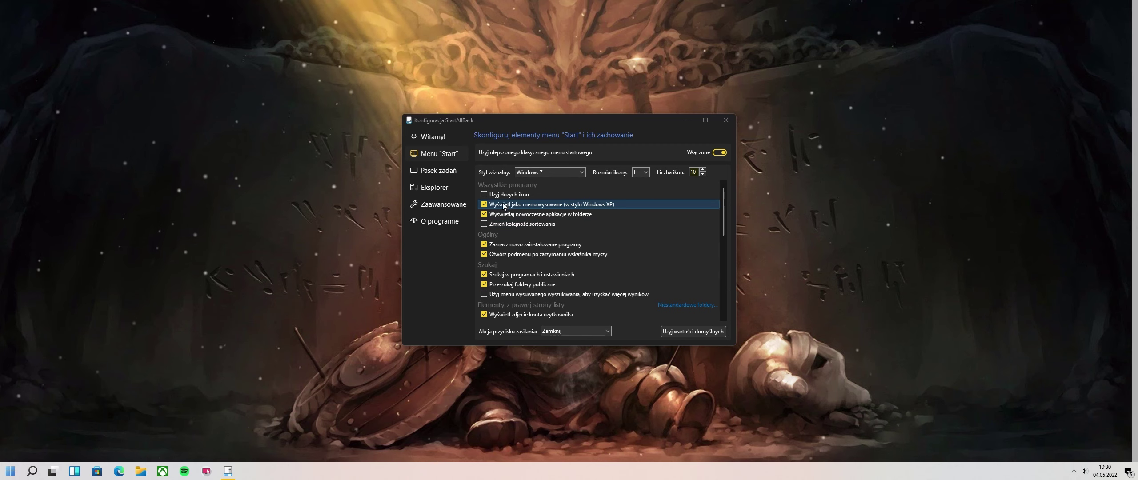
Step: Turn off the Windows XP-style flyout display for all programs
{"action": "left_click", "coordinate": [484, 204]}
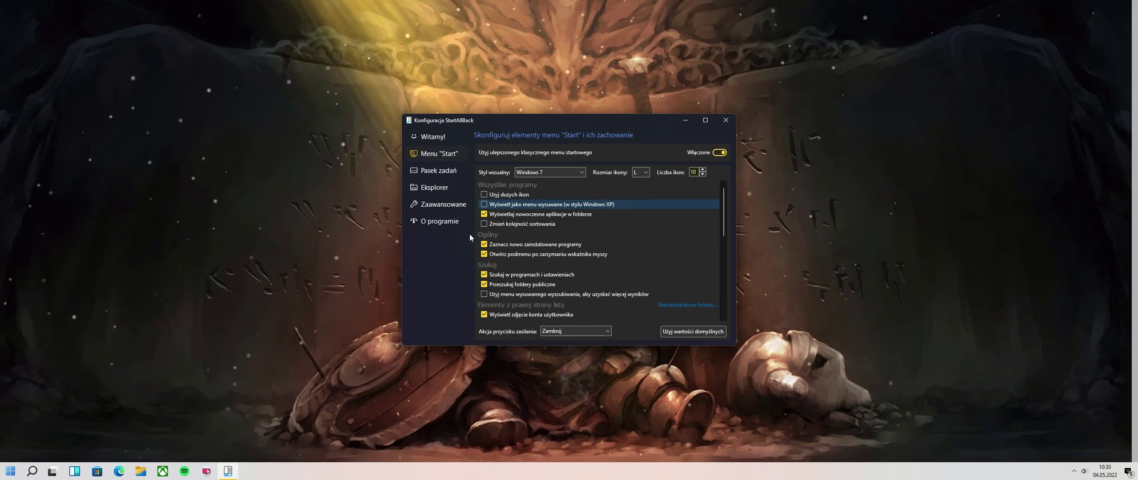
{"action": "scroll", "coordinate": [502, 235], "scroll_direction": "down", "scroll_amount": 1}
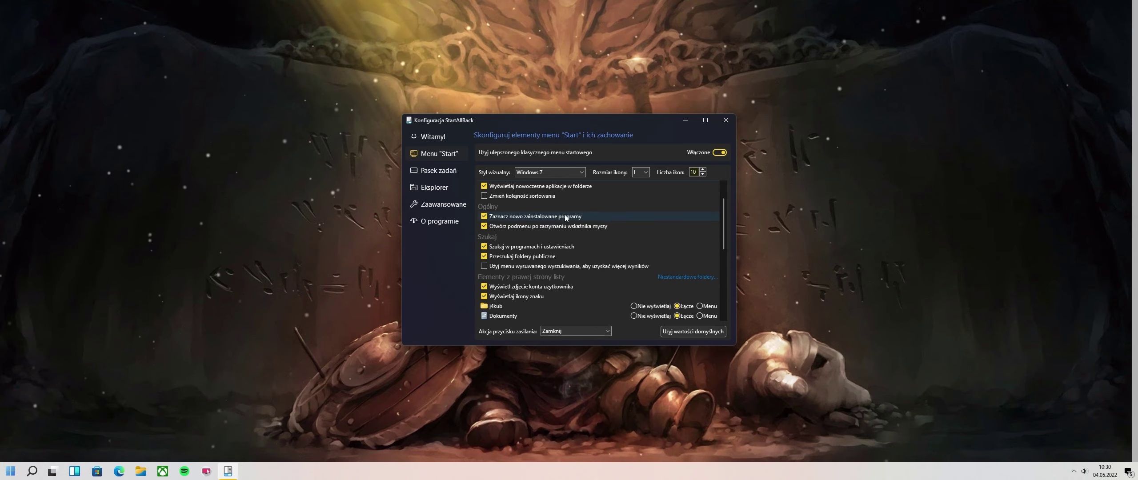
Step: Preview the Start menu and its File Explorer submenu that opens when the pointer rests on the entry
{"action": "left_click", "coordinate": [7, 473]}
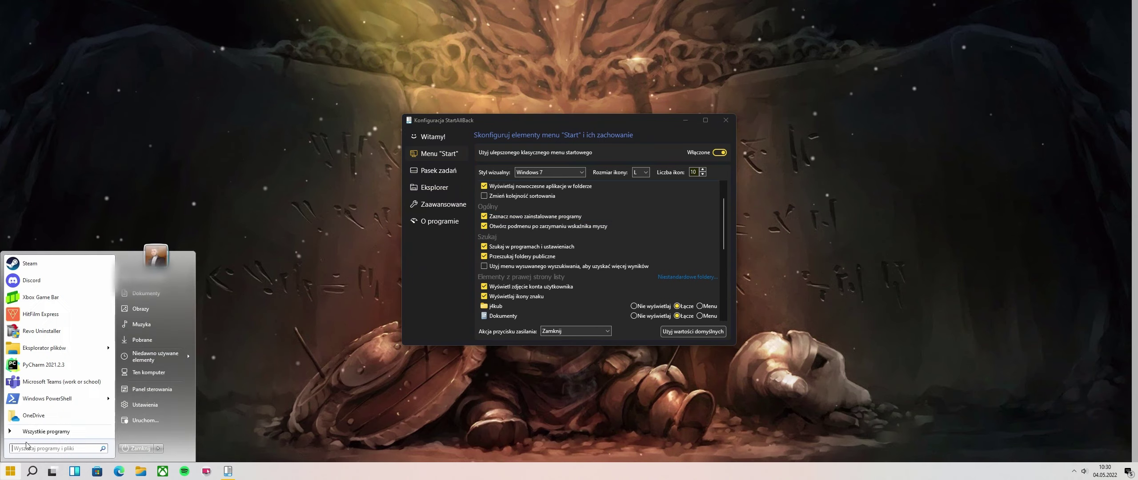
{"action": "left_click", "coordinate": [13, 470]}
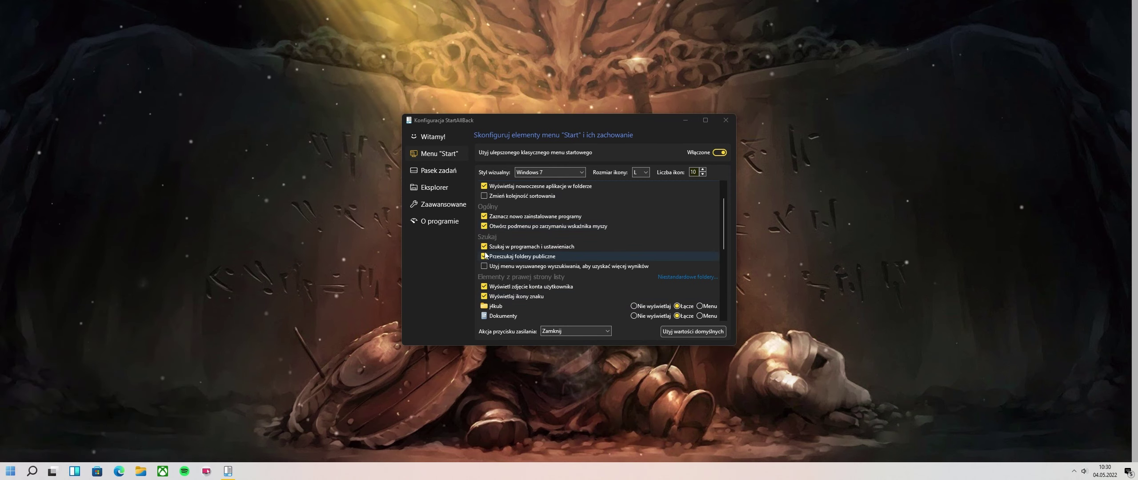
{"action": "left_click", "coordinate": [12, 475]}
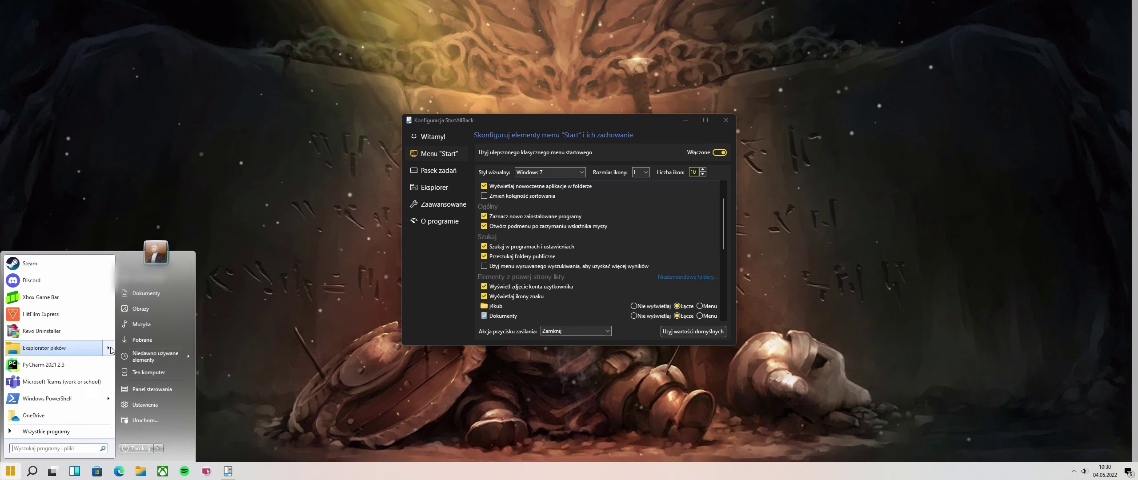
{"action": "mouse_move", "coordinate": [109, 350]}
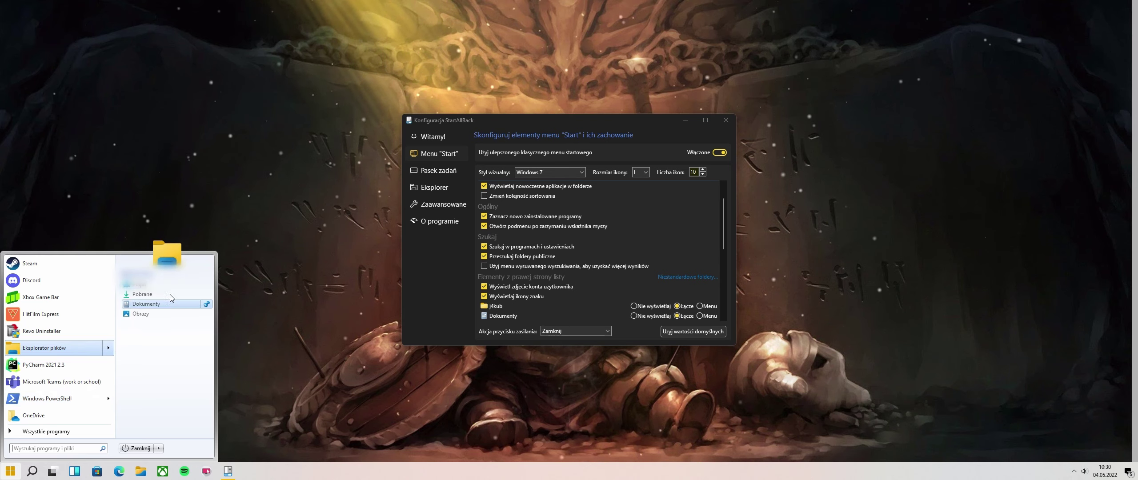
{"action": "left_click", "coordinate": [570, 139]}
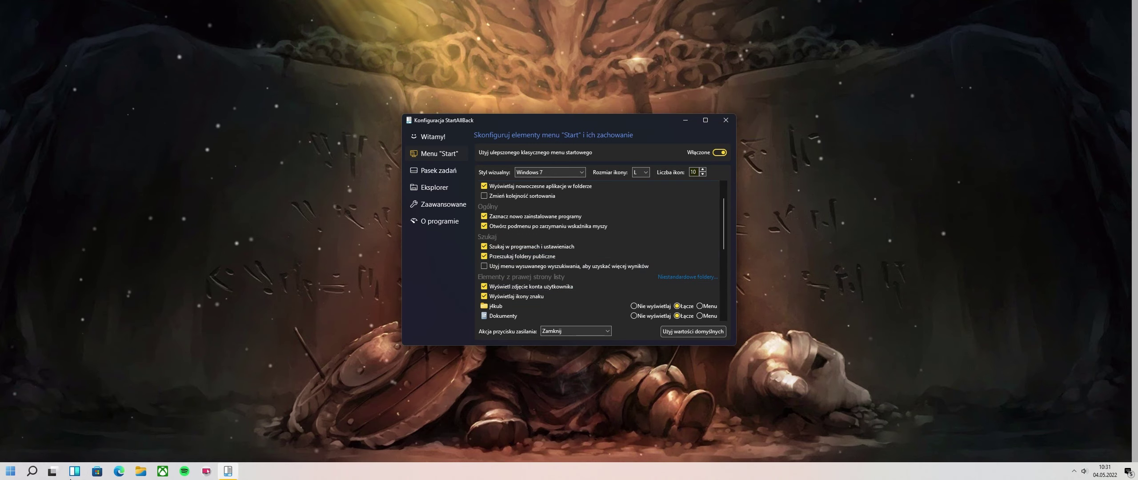
{"action": "left_click", "coordinate": [9, 470]}
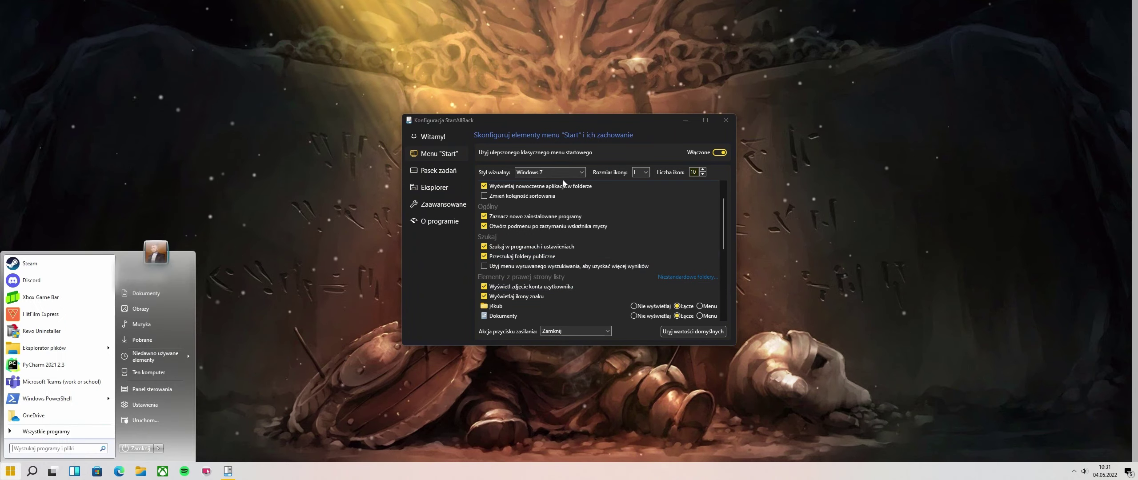
{"action": "key", "text": "Escape"}
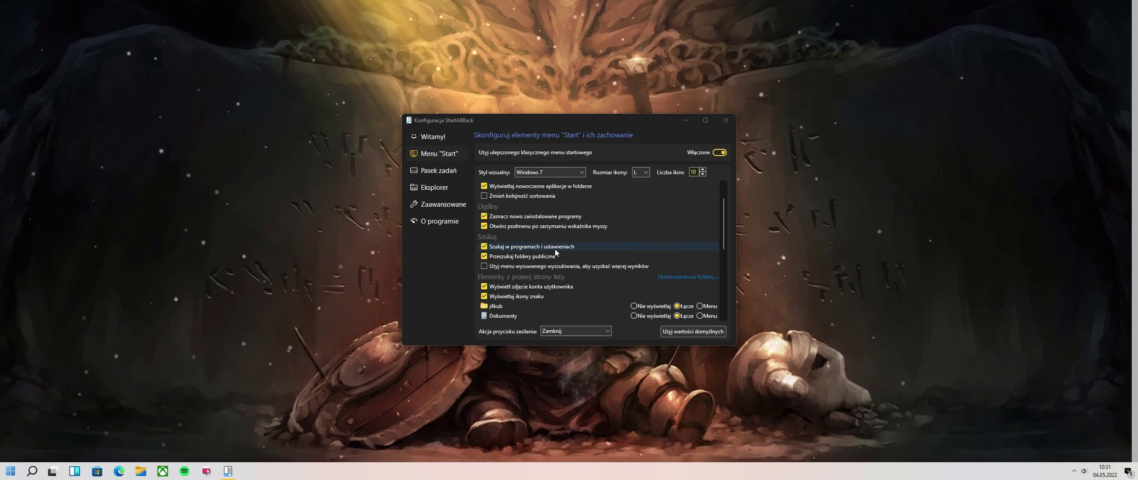
Step: Review the display options for the Start menu's right-side items and compare them with the open menu
{"action": "scroll", "coordinate": [555, 249], "scroll_direction": "down", "scroll_amount": 2}
{"action": "scroll", "coordinate": [537, 232], "scroll_direction": "down", "scroll_amount": 1}
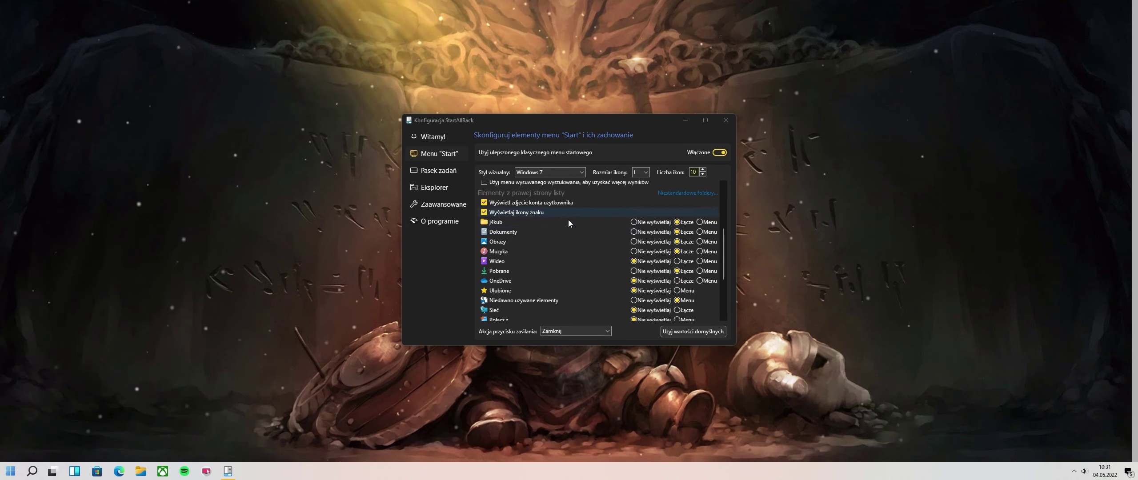
{"action": "scroll", "coordinate": [569, 222], "scroll_direction": "down", "scroll_amount": 1}
{"action": "left_click", "coordinate": [11, 471]}
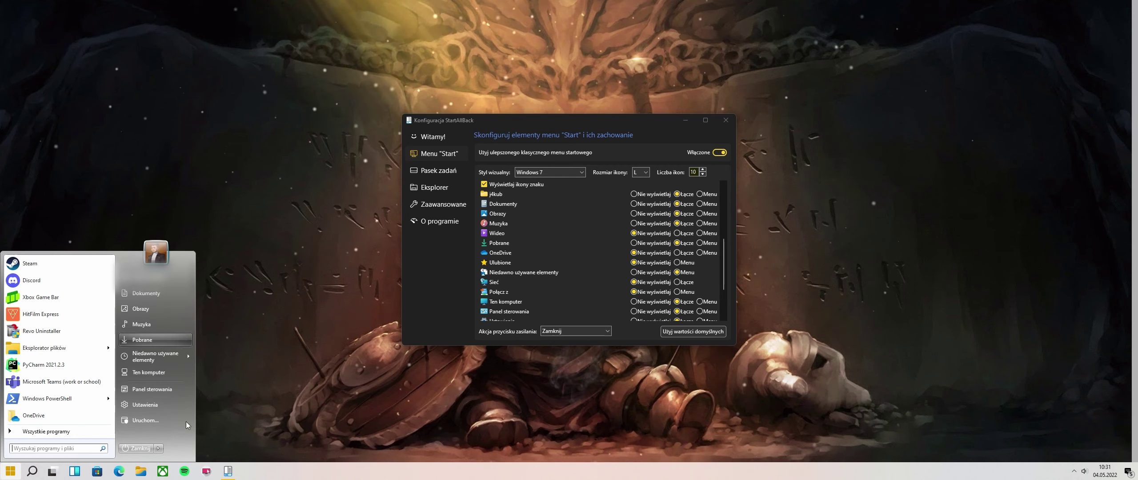
{"action": "left_click", "coordinate": [2, 475]}
{"action": "scroll", "coordinate": [645, 206], "scroll_direction": "down", "scroll_amount": 3}
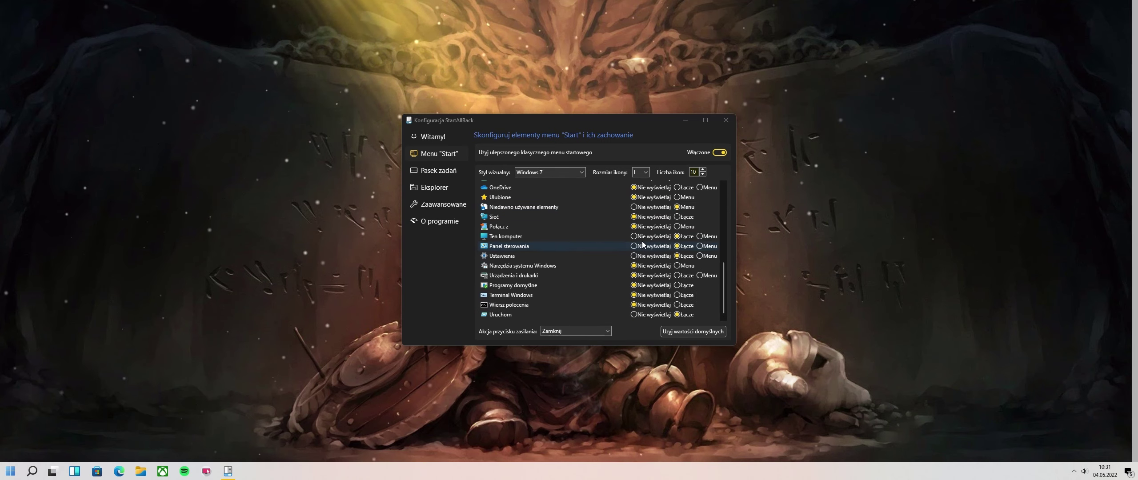
Step: Set Pobrane to "Nie wyświetlaj" among the right-side items and preview the Start menu without it
{"action": "scroll", "coordinate": [642, 241], "scroll_direction": "up", "scroll_amount": 4}
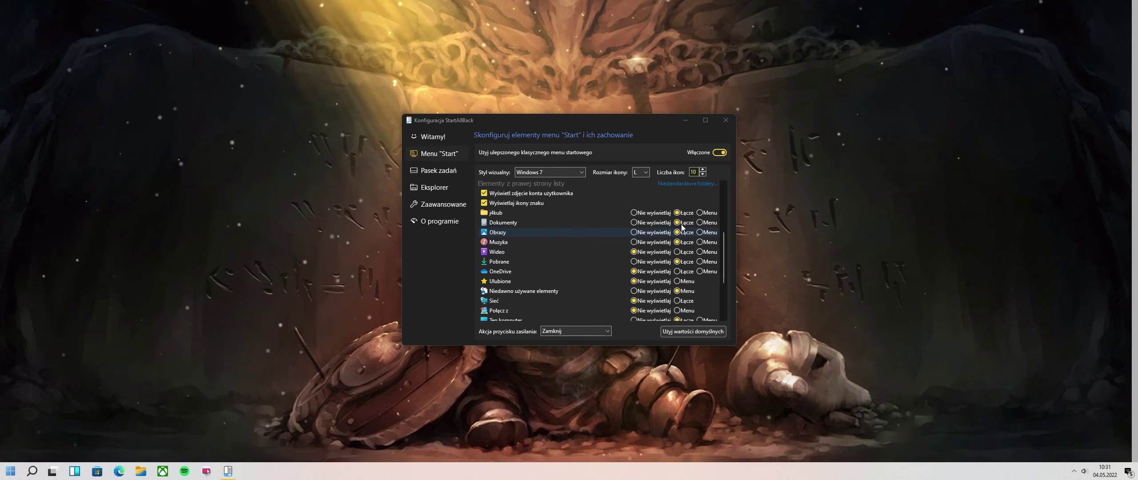
{"action": "scroll", "coordinate": [546, 252], "scroll_direction": "down", "scroll_amount": 1}
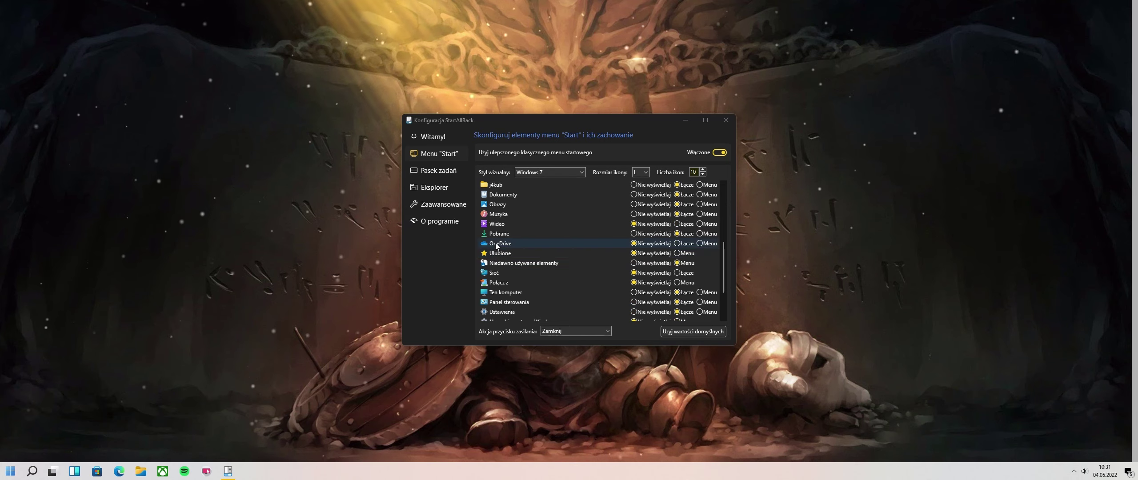
{"action": "left_click", "coordinate": [634, 233]}
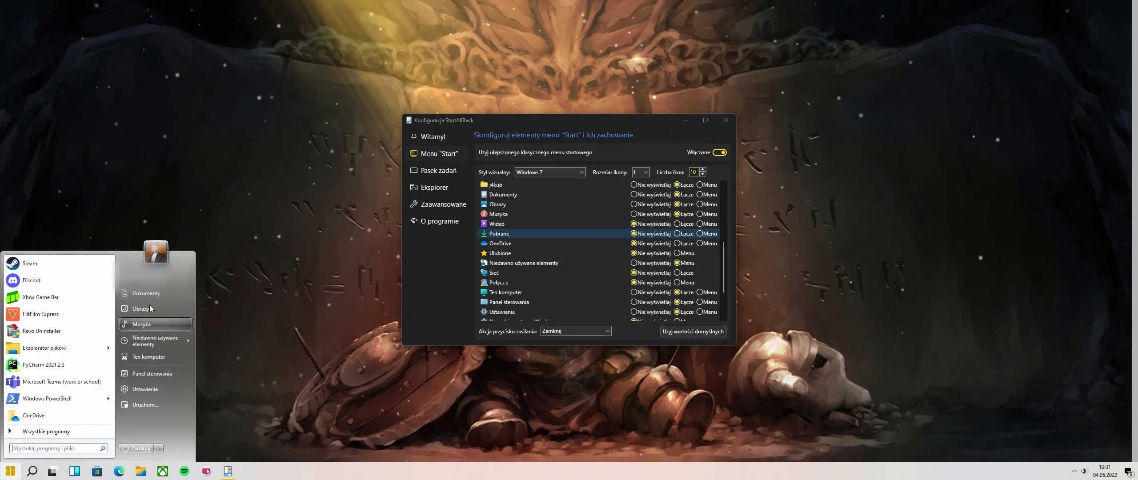
{"action": "left_click", "coordinate": [3, 475]}
Step: Examine the available power button actions and the power button in the Start menu, keeping Zamknij selected
{"action": "scroll", "coordinate": [604, 264], "scroll_direction": "down", "scroll_amount": 2}
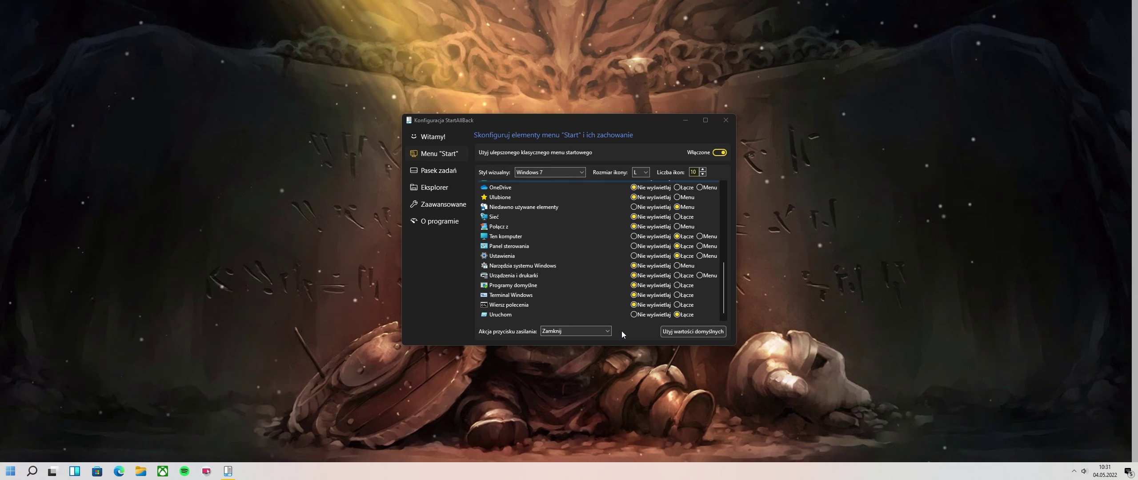
{"action": "left_click", "coordinate": [583, 333]}
{"action": "left_click", "coordinate": [10, 470]}
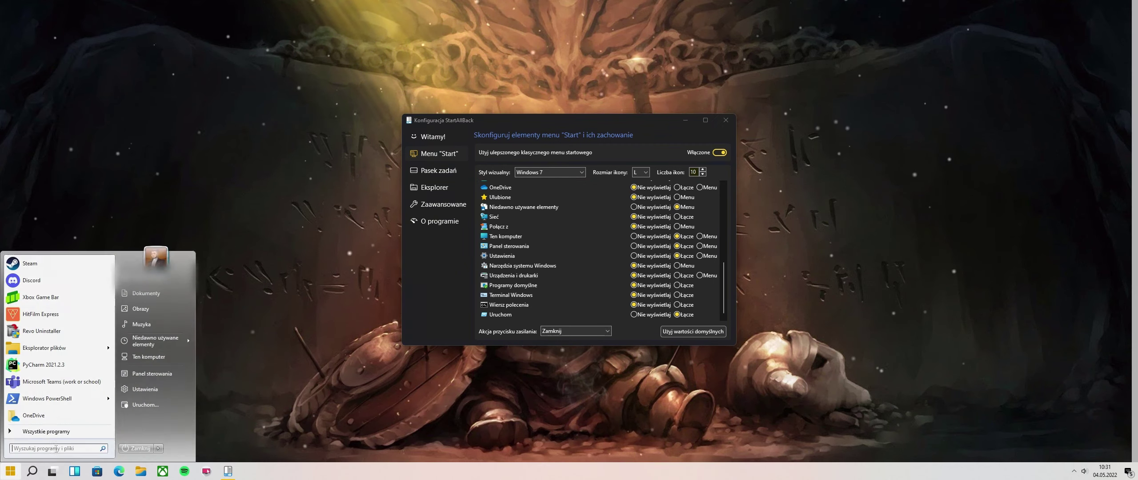
{"action": "left_click", "coordinate": [578, 331]}
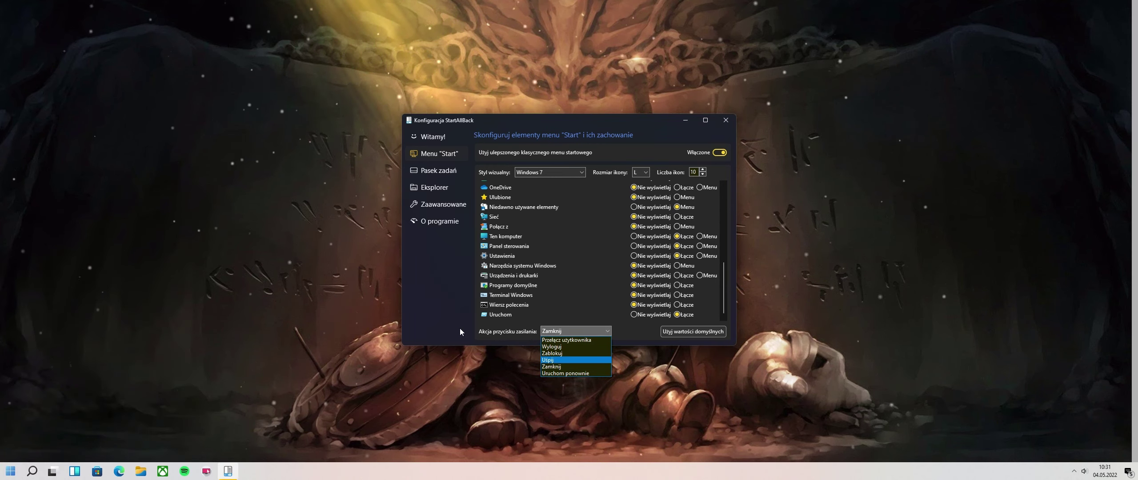
{"action": "left_click", "coordinate": [577, 329]}
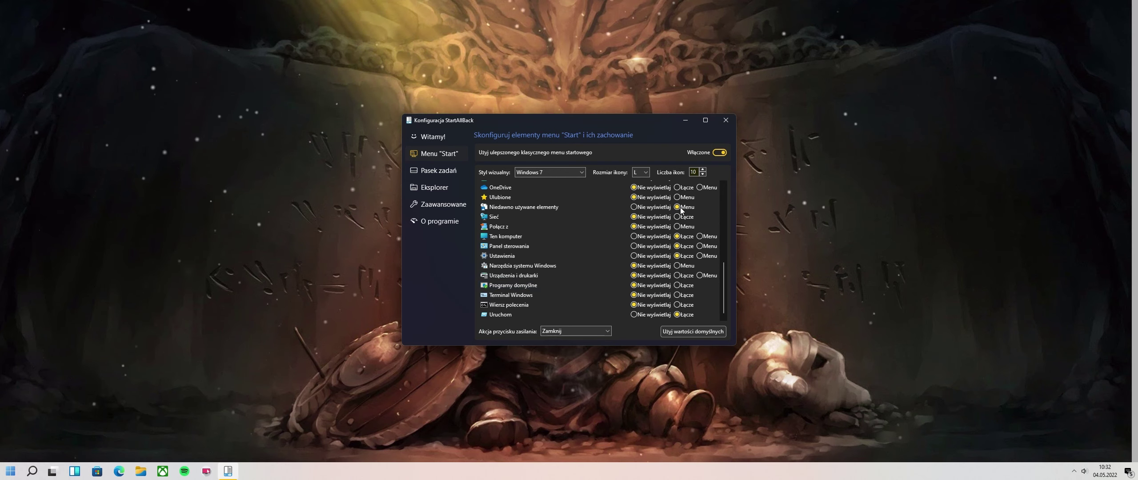
Step: Turn off the enhanced classic Start menu and preview the standard Windows 11 Start menu
{"action": "left_click", "coordinate": [716, 154]}
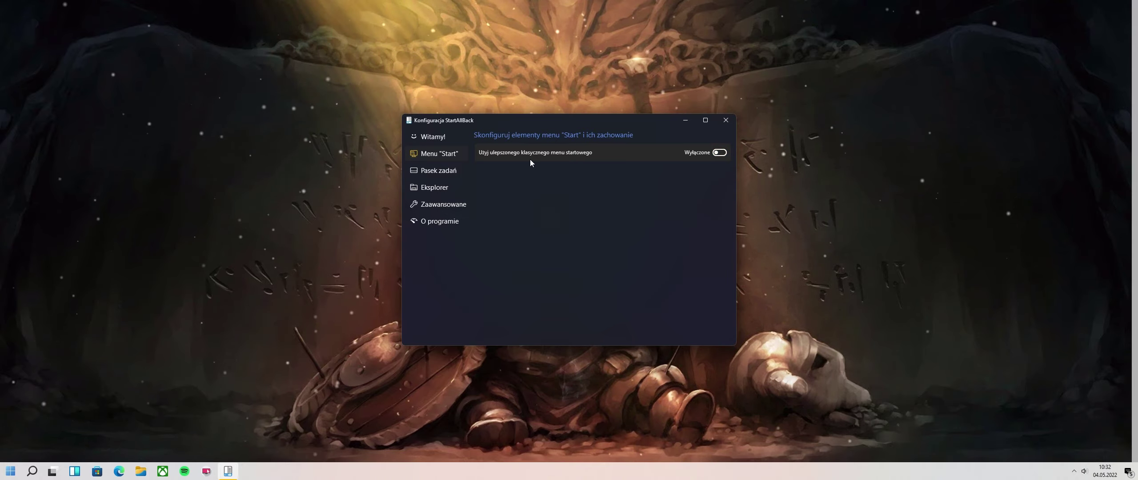
{"action": "left_click", "coordinate": [10, 471]}
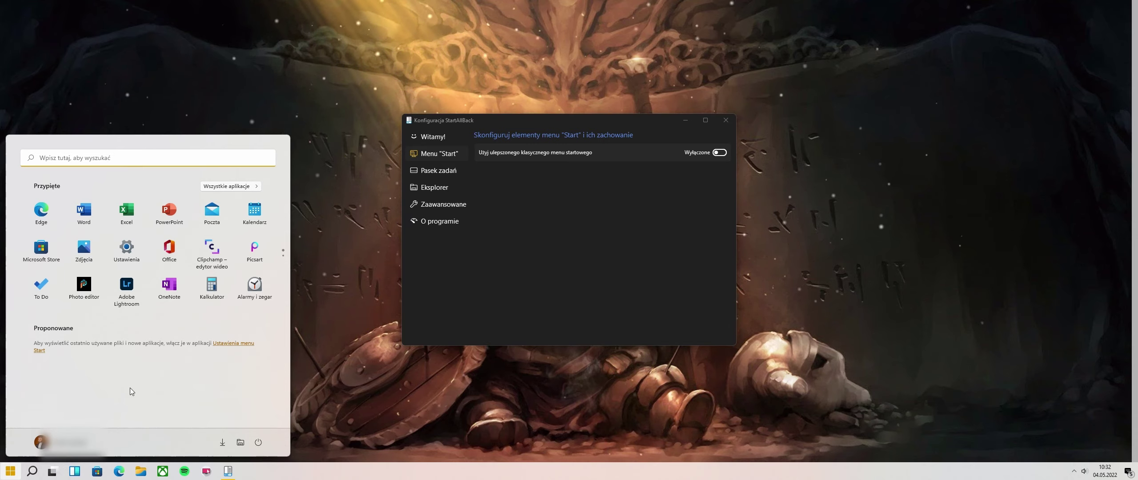
{"action": "left_click", "coordinate": [1, 462]}
Step: In the taskbar settings, try the Plain8 and Windows 7 visual styles and return to Domyślny
{"action": "left_click", "coordinate": [436, 170]}
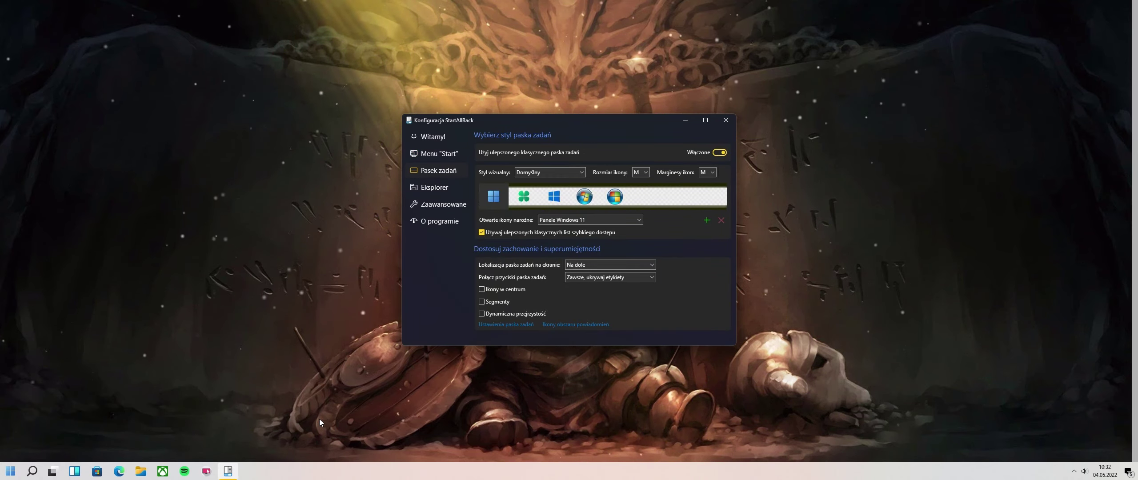
{"action": "left_click", "coordinate": [543, 172]}
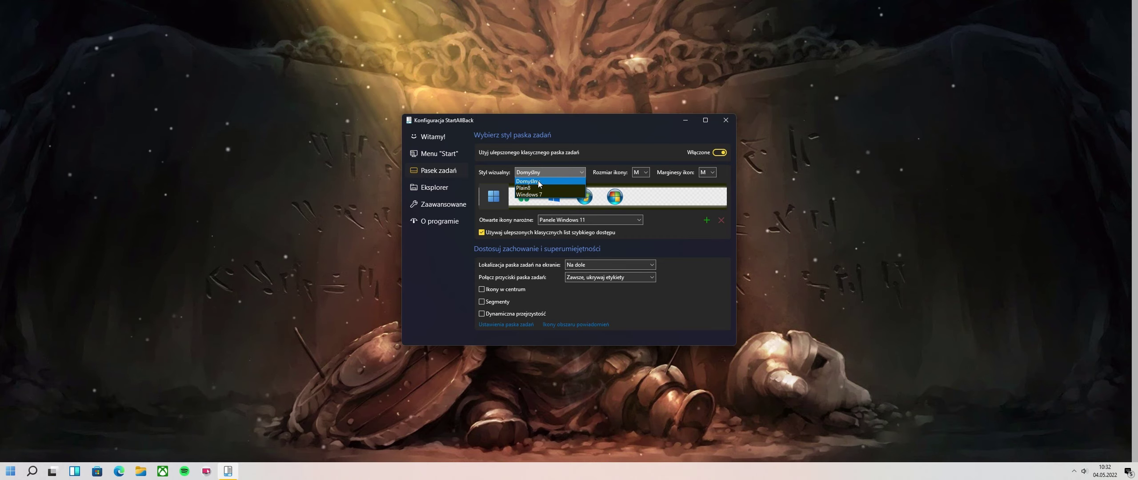
{"action": "left_click", "coordinate": [536, 189]}
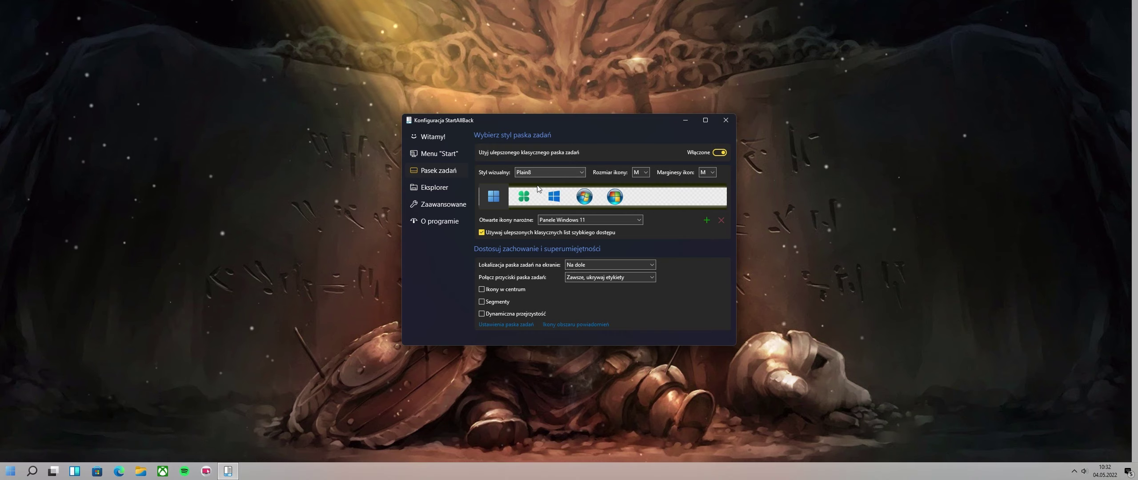
{"action": "left_click", "coordinate": [541, 173]}
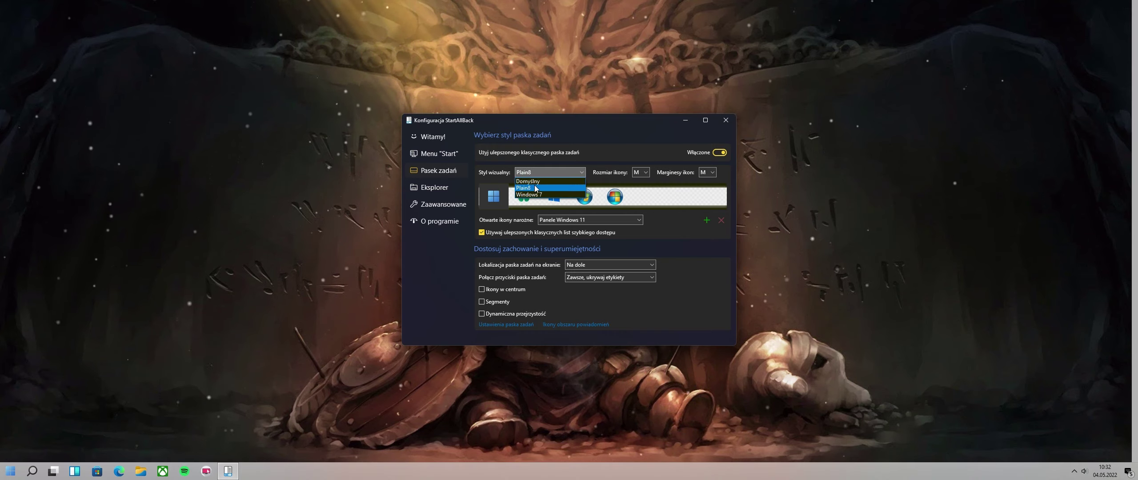
{"action": "left_click", "coordinate": [536, 196]}
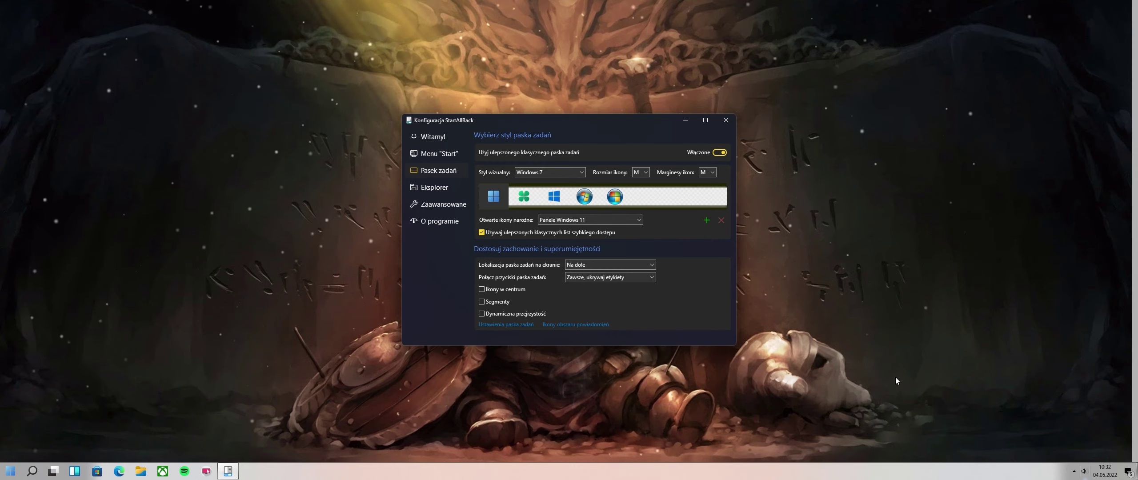
{"action": "left_click", "coordinate": [555, 173]}
{"action": "left_click", "coordinate": [533, 187]}
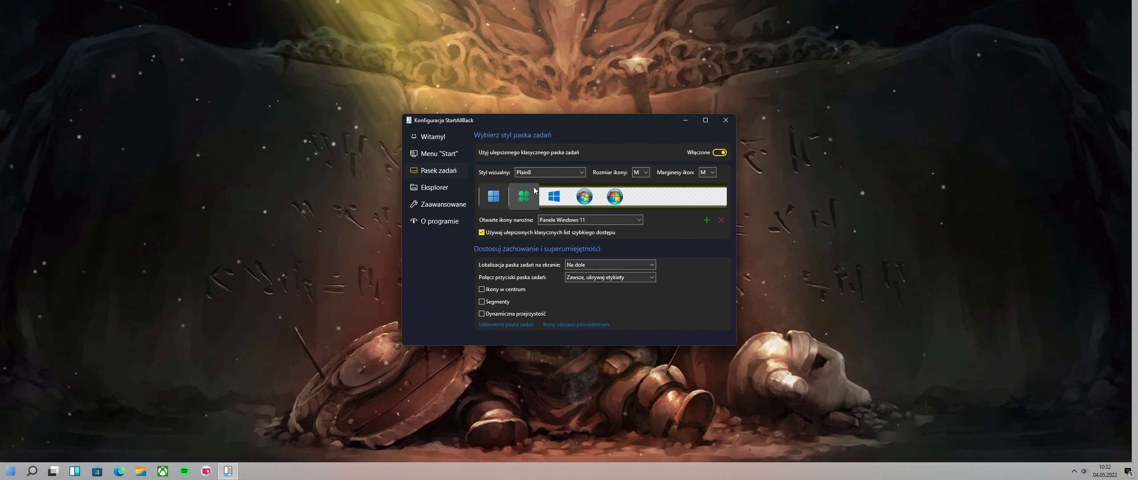
{"action": "left_click", "coordinate": [547, 176]}
{"action": "left_click", "coordinate": [531, 179]}
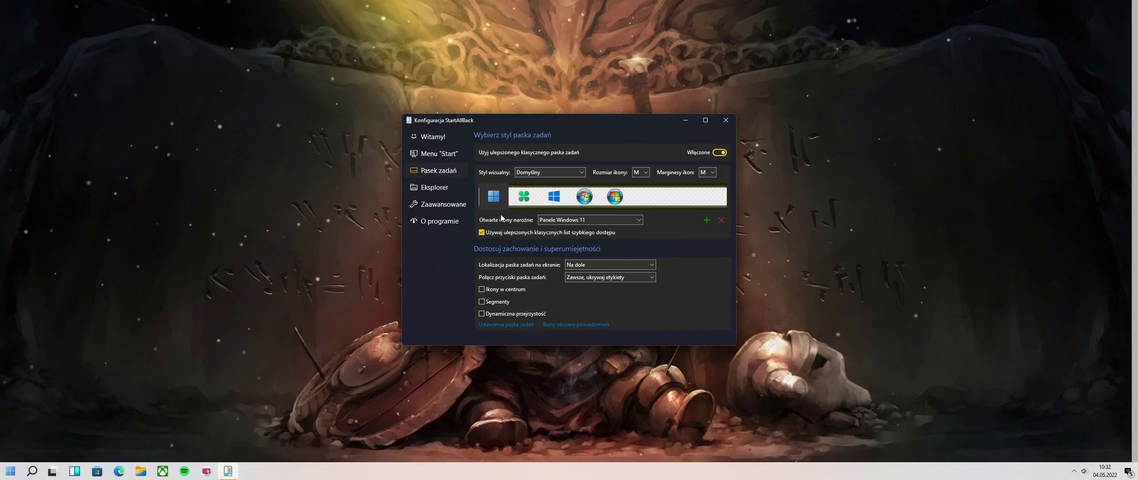
Step: Compare the Plain8 and Windows 7 taskbar styles once more, then restore the Domyślny style
{"action": "left_click", "coordinate": [565, 173]}
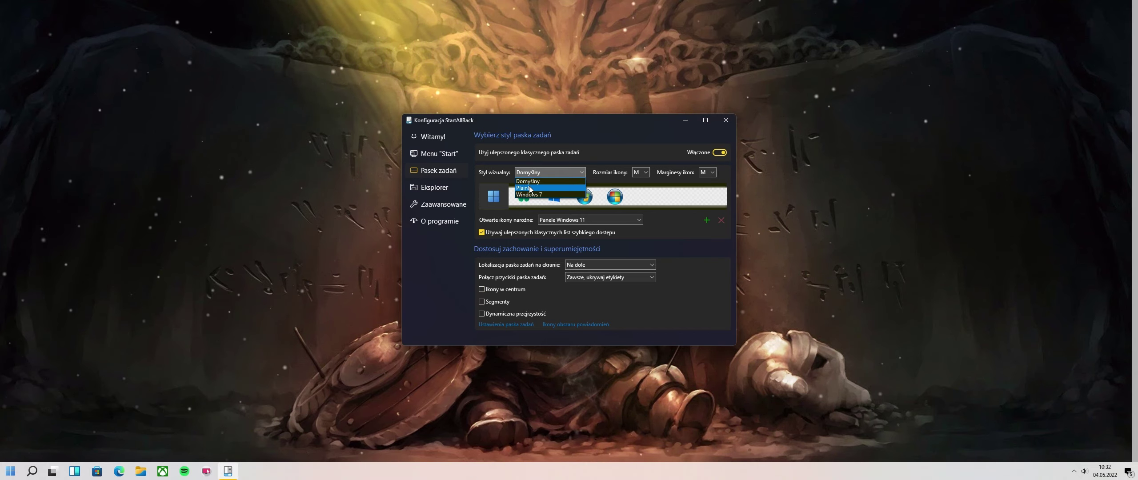
{"action": "left_click", "coordinate": [529, 189]}
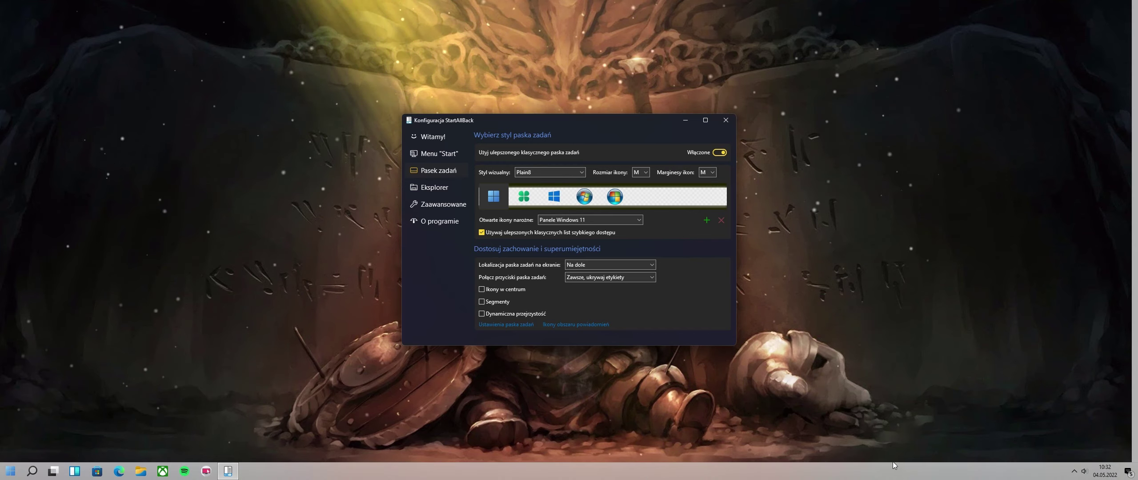
{"action": "left_click", "coordinate": [560, 171]}
{"action": "left_click", "coordinate": [543, 194]}
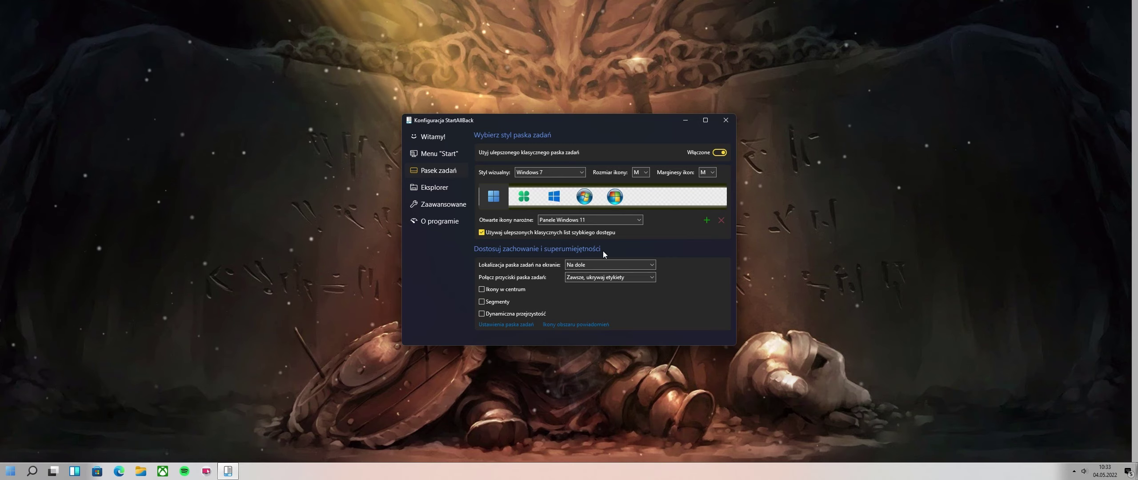
{"action": "left_click", "coordinate": [536, 172]}
{"action": "left_click", "coordinate": [531, 182]}
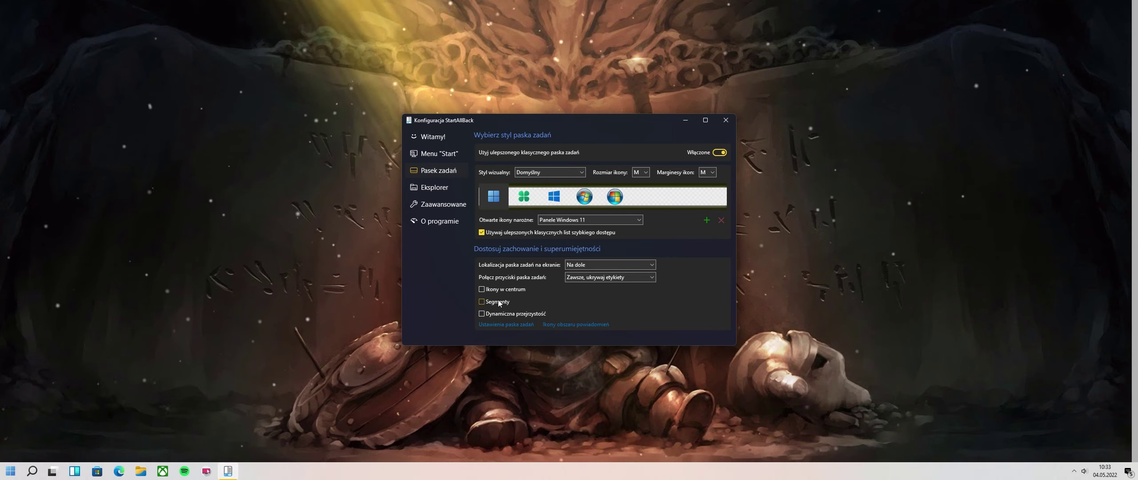
Step: Try the XL and S taskbar icon sizes, then return the icon size to M
{"action": "left_click", "coordinate": [640, 172]}
{"action": "left_click", "coordinate": [640, 201]}
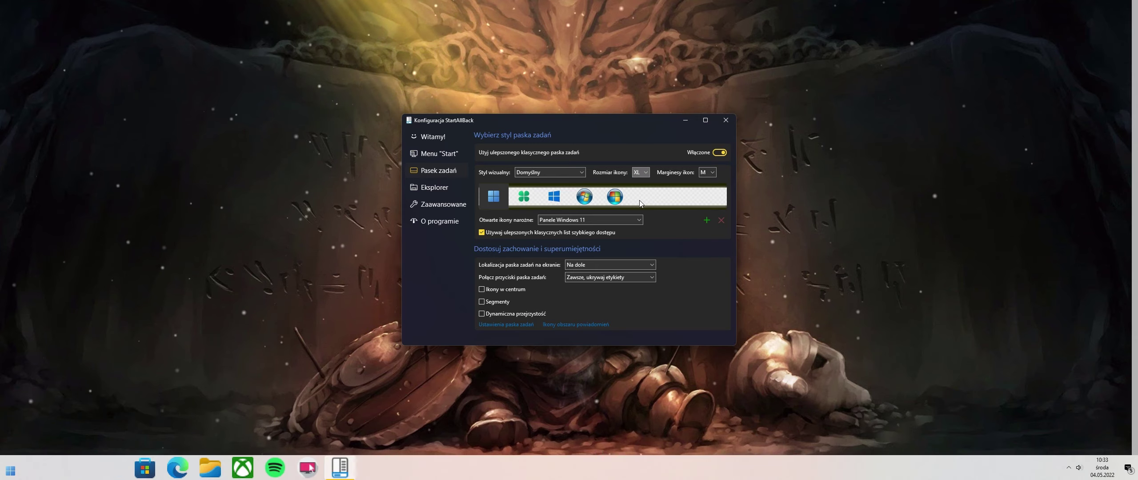
{"action": "left_click", "coordinate": [644, 173]}
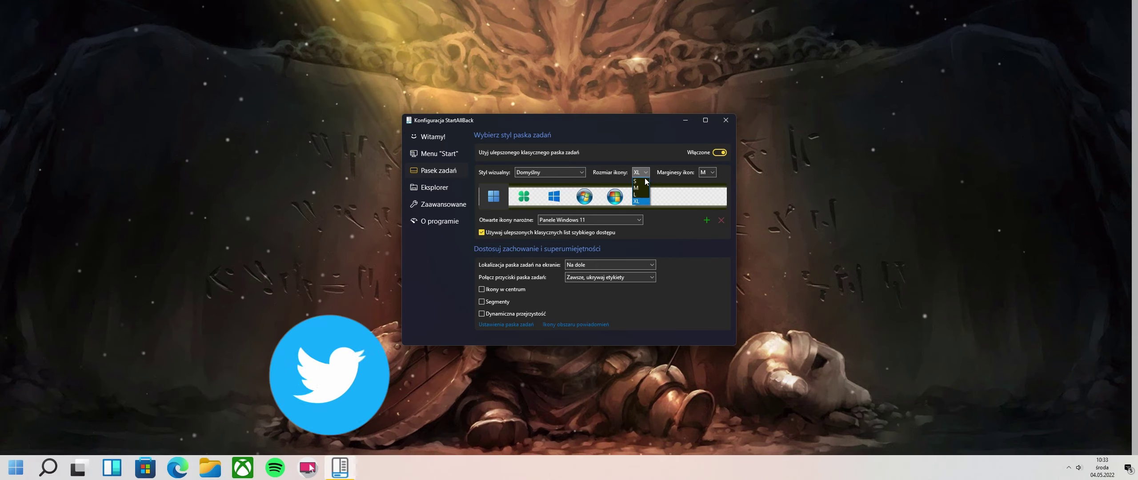
{"action": "left_click", "coordinate": [642, 183]}
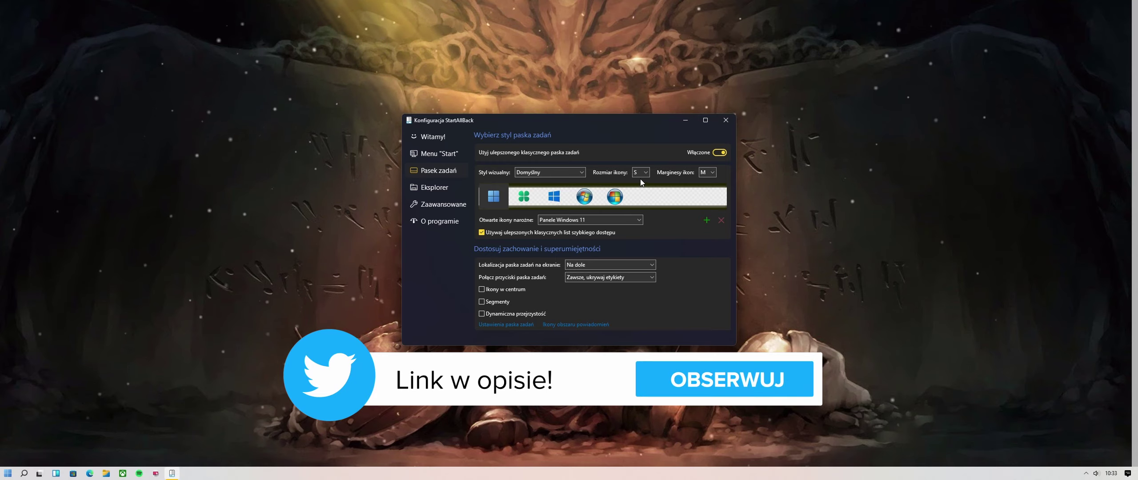
{"action": "left_click", "coordinate": [1086, 472]}
{"action": "left_click", "coordinate": [1087, 474]}
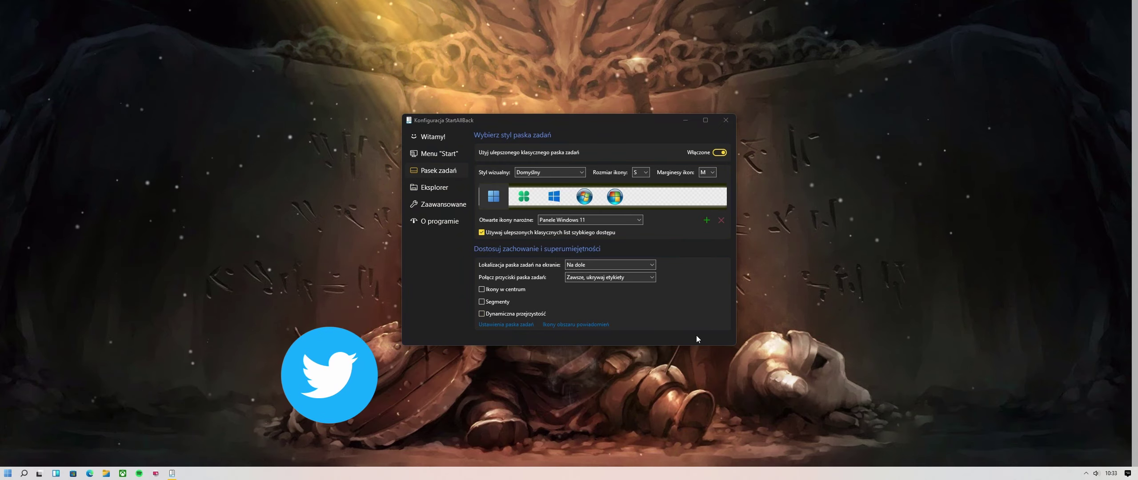
{"action": "left_click", "coordinate": [641, 173]}
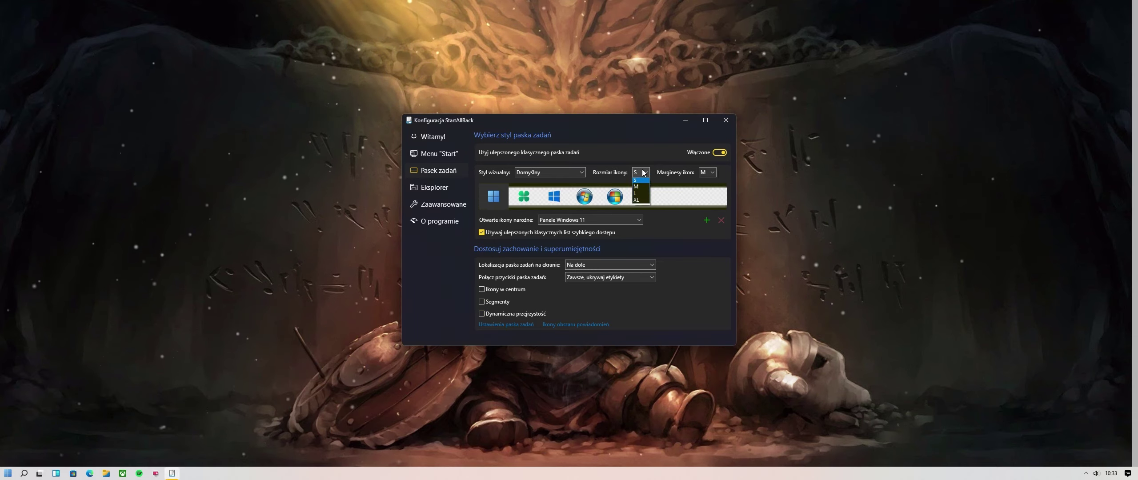
{"action": "left_click", "coordinate": [636, 188]}
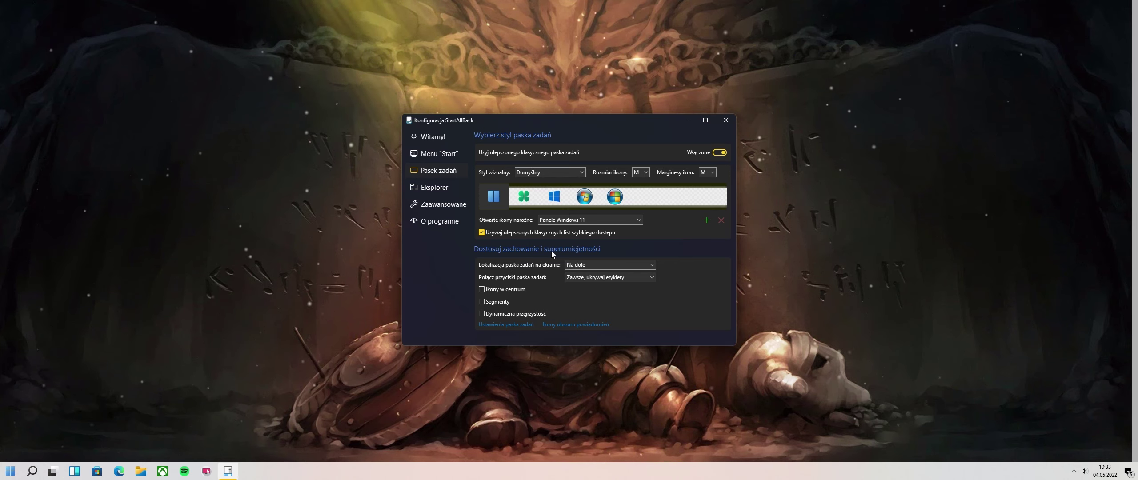
Step: Compare the XL, XS, S and M taskbar icon margins, then set the margins to S
{"action": "left_click", "coordinate": [711, 172]}
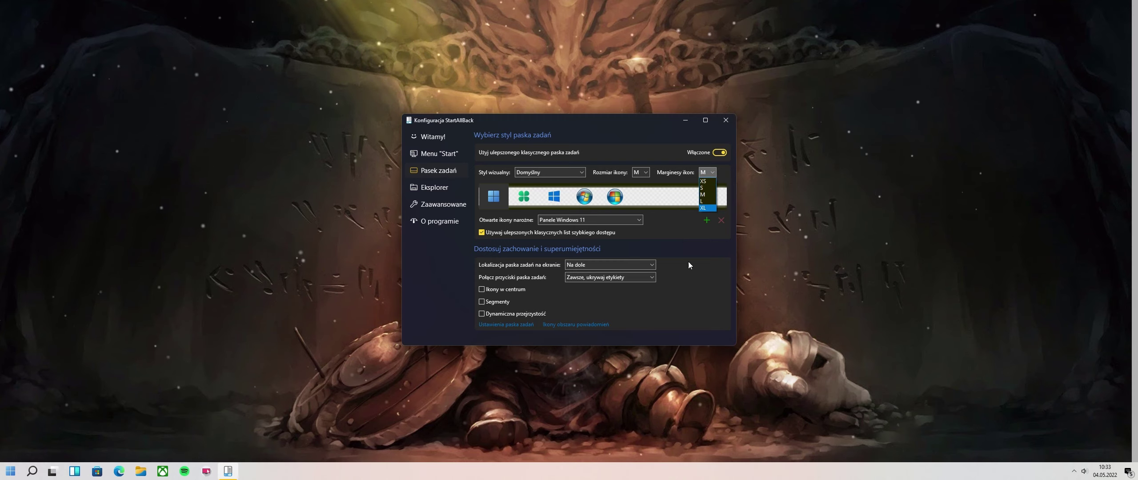
{"action": "left_click", "coordinate": [705, 208]}
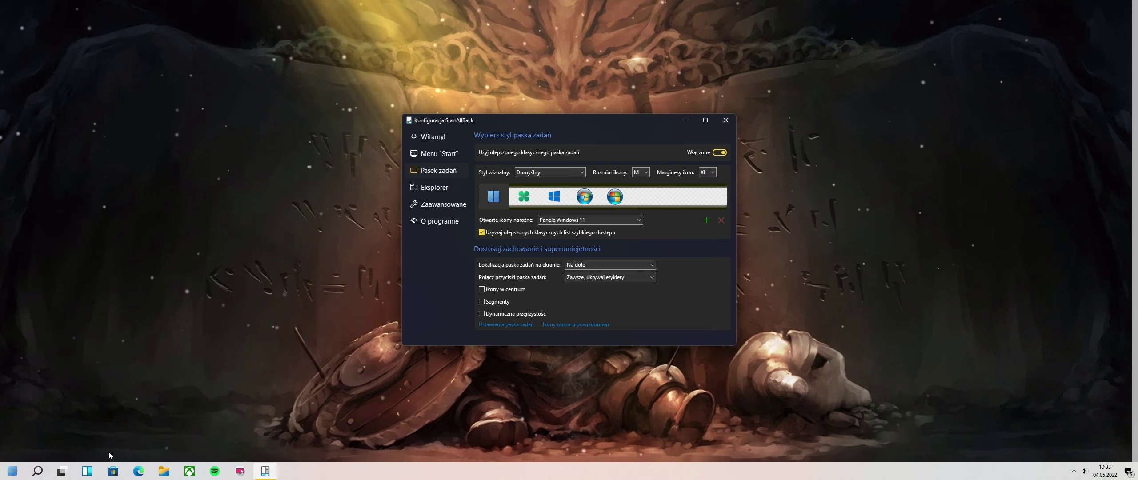
{"action": "left_click", "coordinate": [711, 173]}
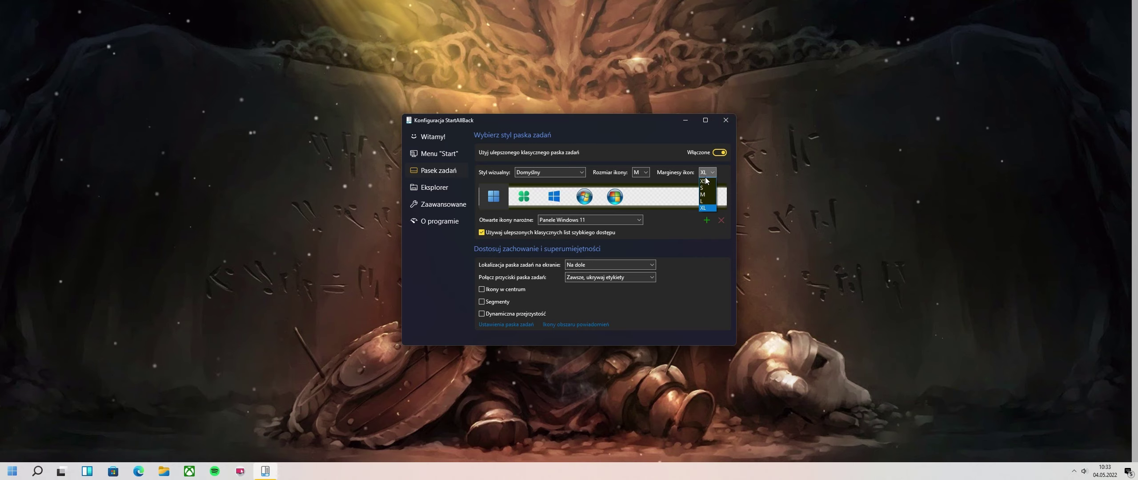
{"action": "left_click", "coordinate": [707, 180]}
{"action": "left_click", "coordinate": [708, 173]}
{"action": "left_click", "coordinate": [706, 188]}
{"action": "left_click", "coordinate": [708, 173]}
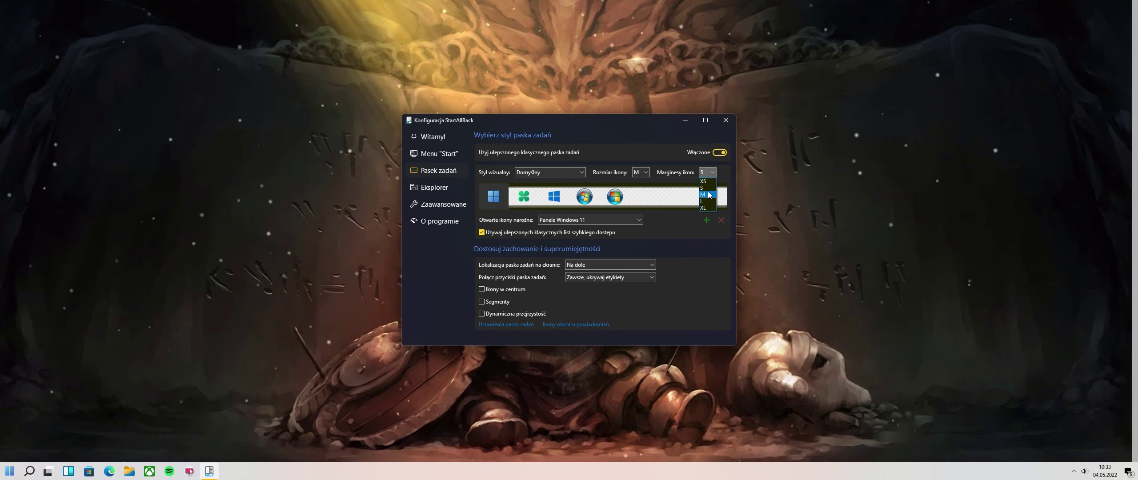
{"action": "left_click", "coordinate": [707, 194]}
{"action": "left_click", "coordinate": [708, 173]}
{"action": "left_click", "coordinate": [708, 188]}
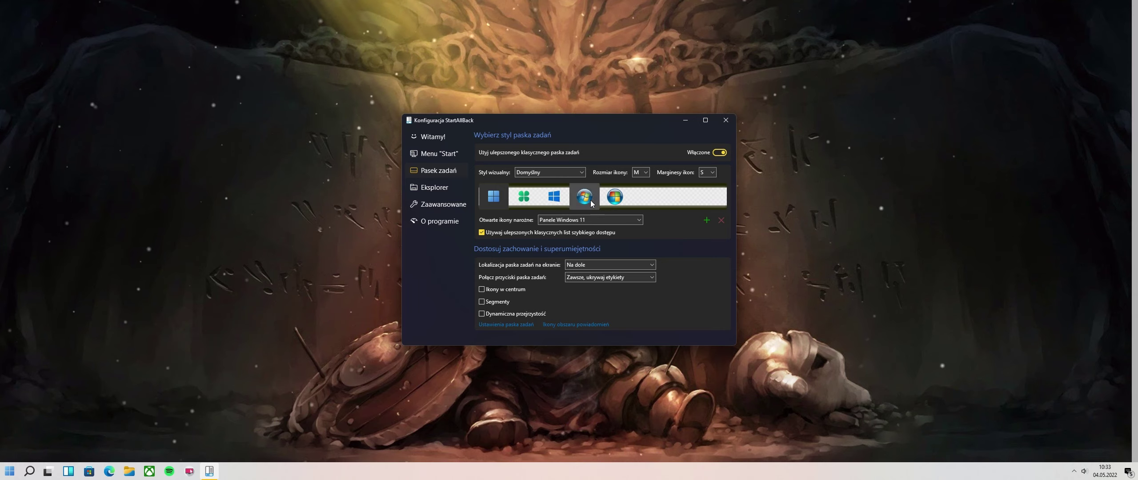
Step: Preview the clover, Windows 10 and both orb Start button icons, restore the Windows 11 logo, and keep Panele Windows 11 for corner icons
{"action": "left_click", "coordinate": [524, 203]}
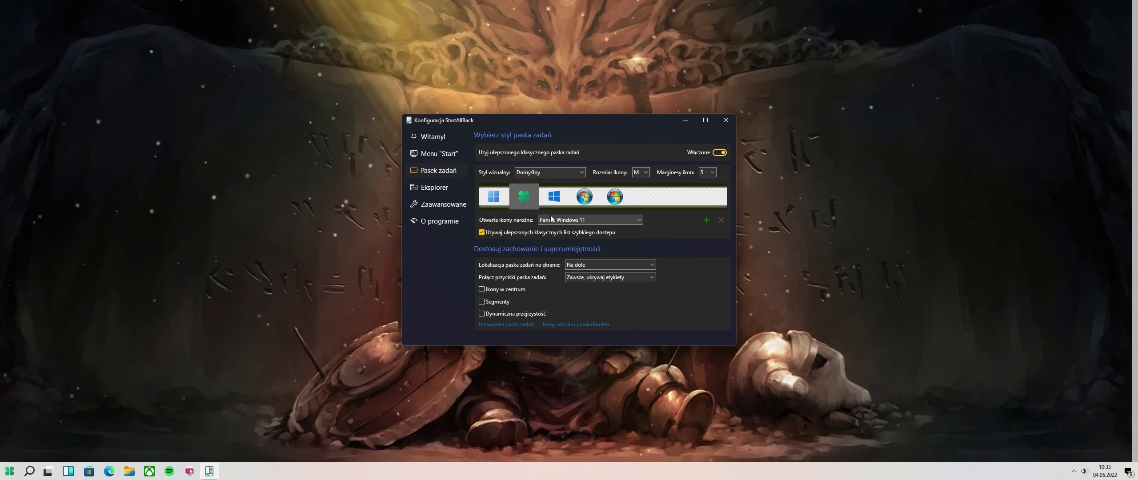
{"action": "left_click", "coordinate": [556, 201]}
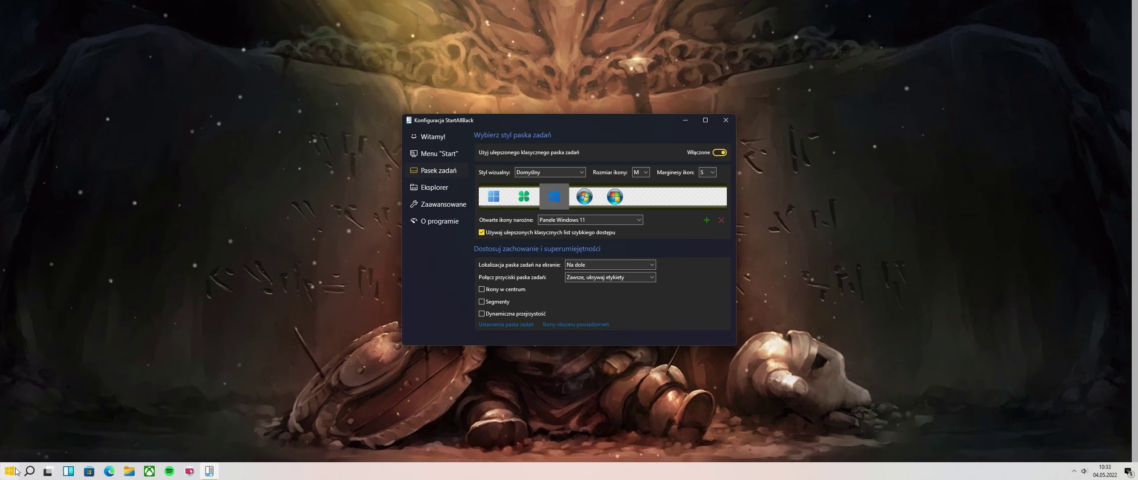
{"action": "left_click", "coordinate": [585, 199]}
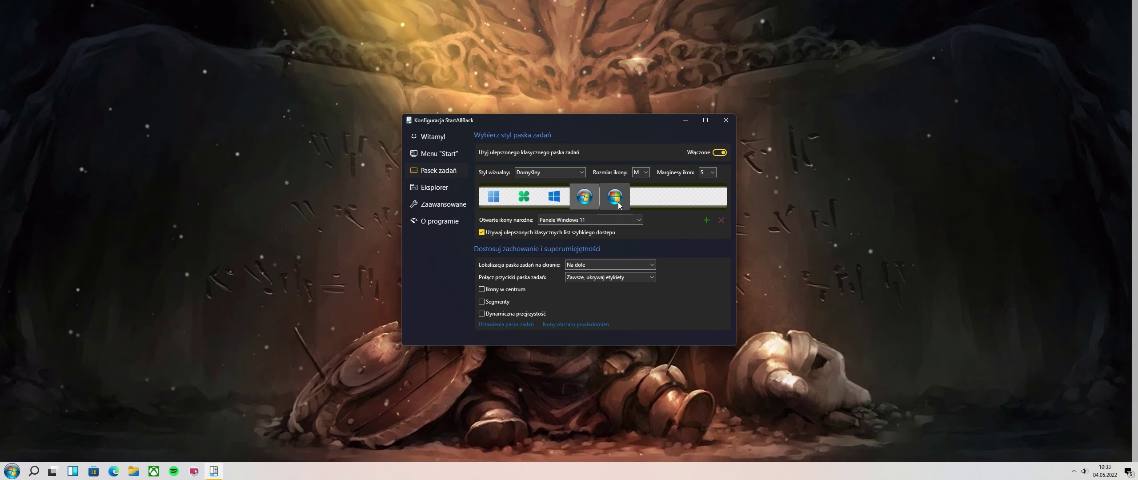
{"action": "left_click", "coordinate": [616, 200]}
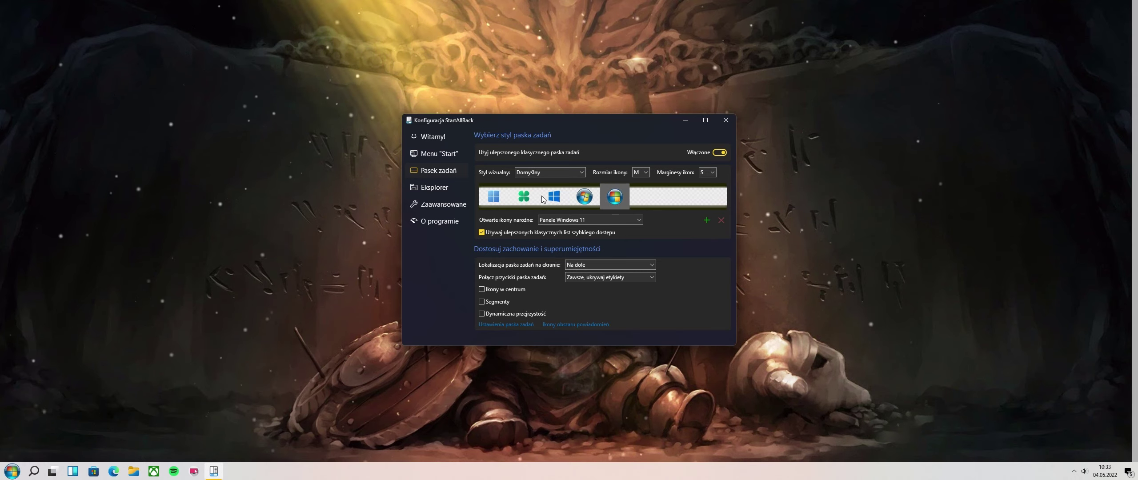
{"action": "left_click", "coordinate": [493, 196]}
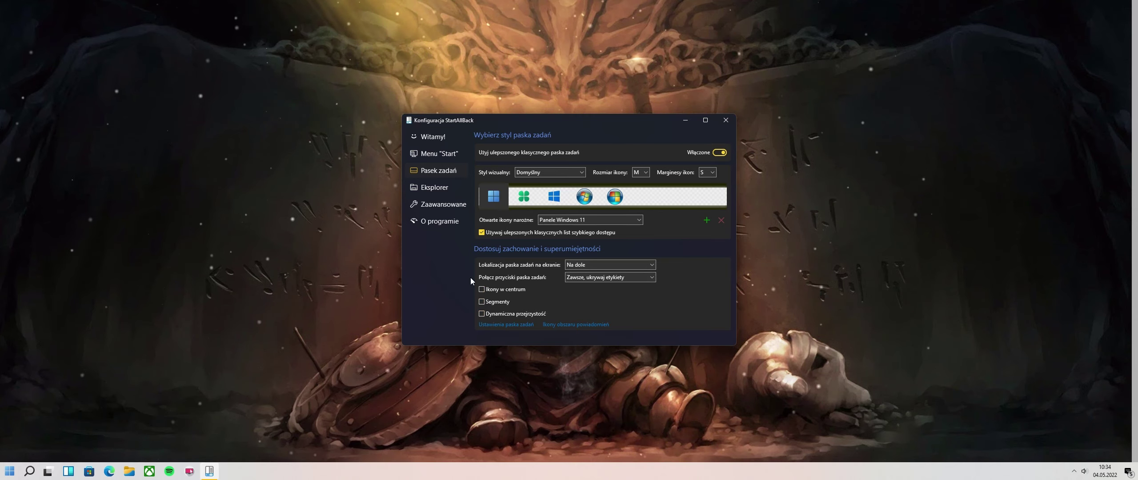
{"action": "left_click", "coordinate": [588, 221]}
{"action": "left_click", "coordinate": [578, 228]}
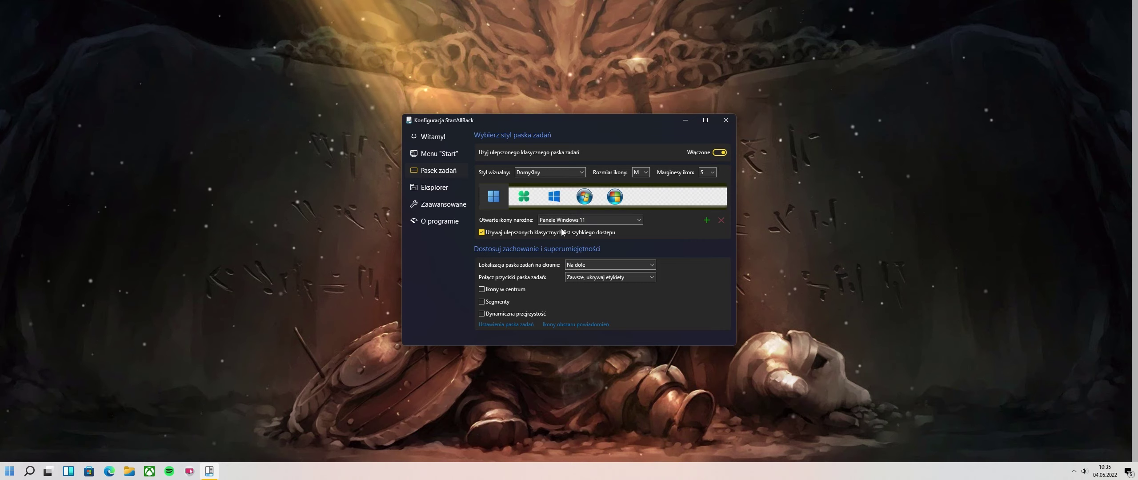
Step: Try the taskbar locations Do góry and Po lewej, then place the taskbar at Po prawej
{"action": "left_click", "coordinate": [574, 265]}
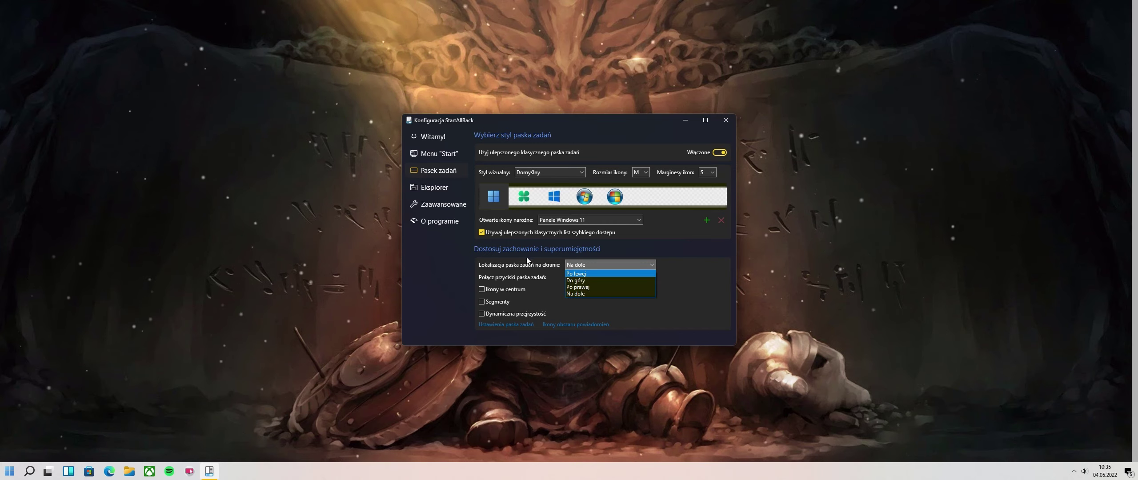
{"action": "left_click", "coordinate": [573, 281]}
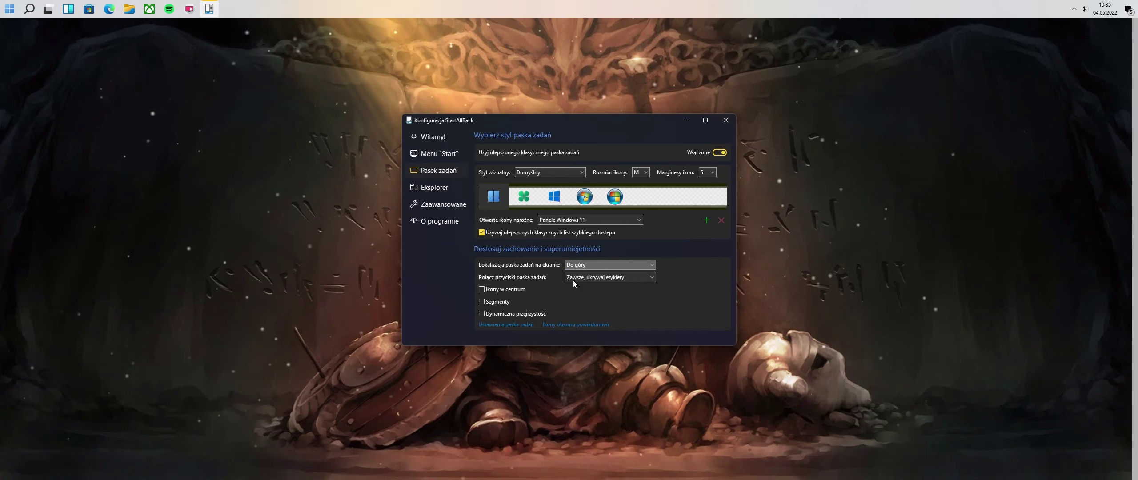
{"action": "left_click", "coordinate": [578, 265]}
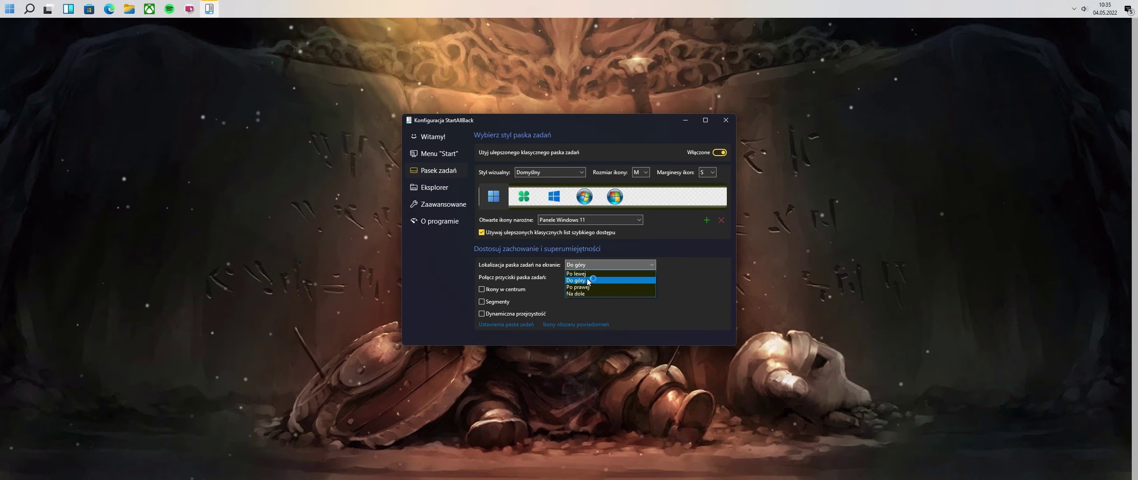
{"action": "left_click", "coordinate": [583, 287]}
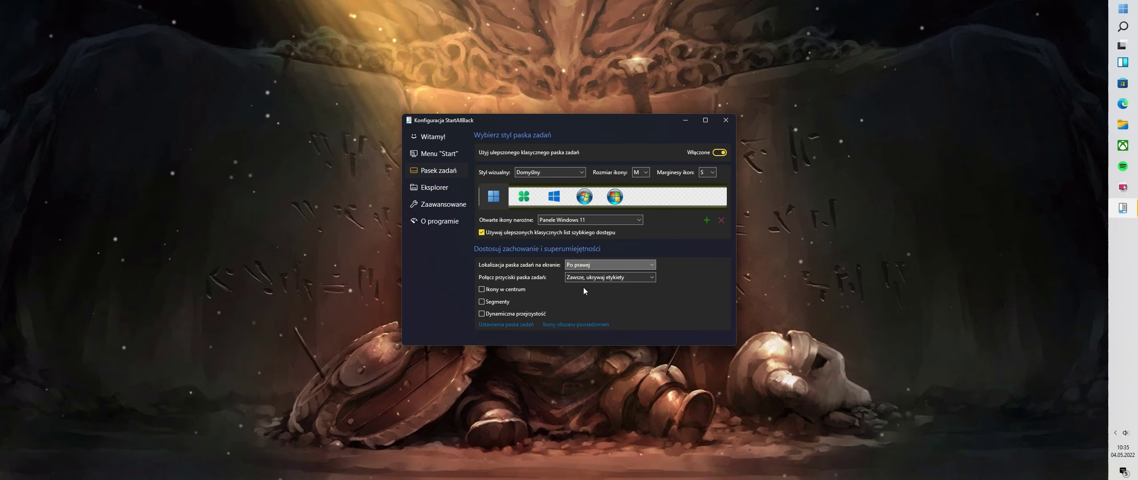
{"action": "left_click", "coordinate": [592, 265]}
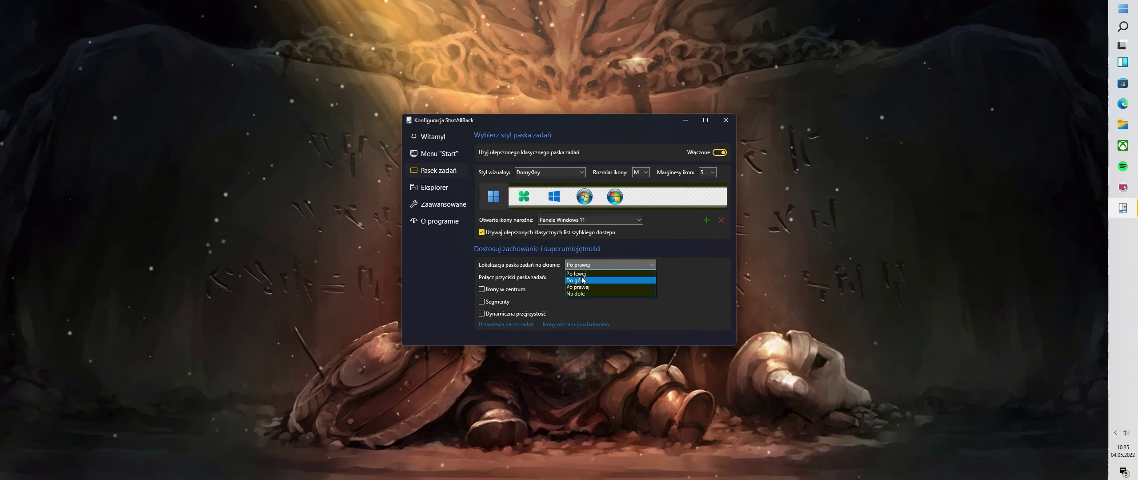
{"action": "left_click", "coordinate": [583, 280]}
{"action": "left_click", "coordinate": [582, 265]}
{"action": "left_click", "coordinate": [579, 274]}
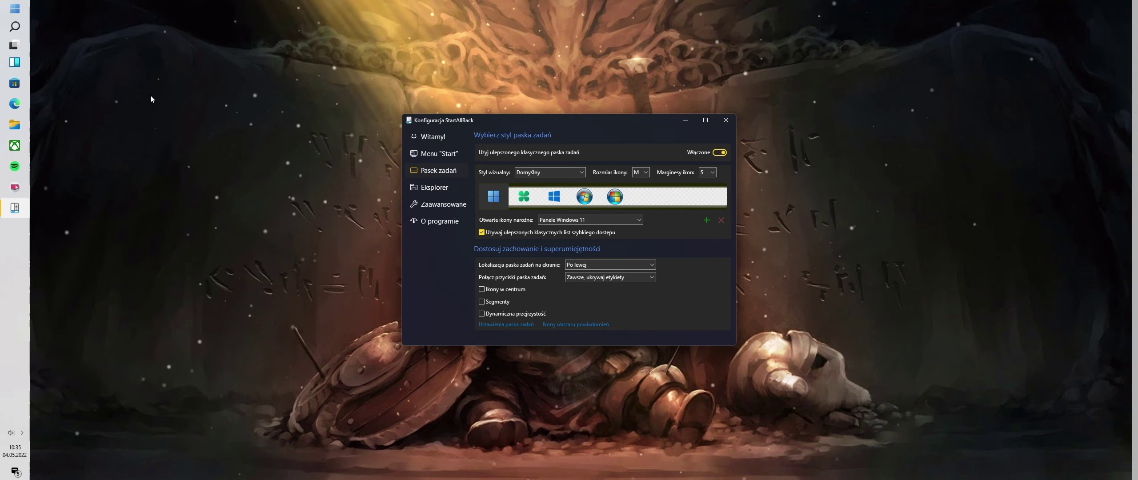
{"action": "left_click", "coordinate": [603, 267]}
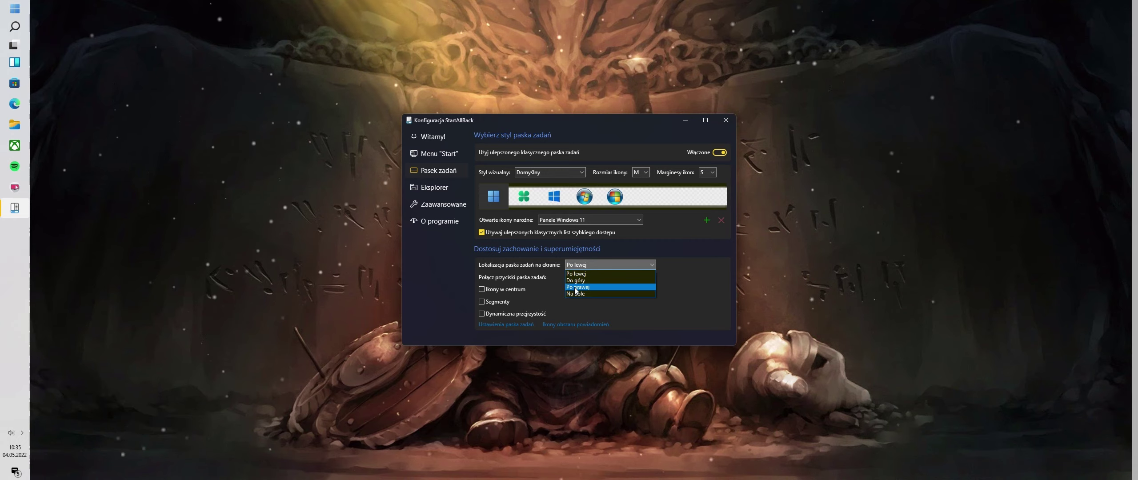
{"action": "left_click", "coordinate": [576, 287]}
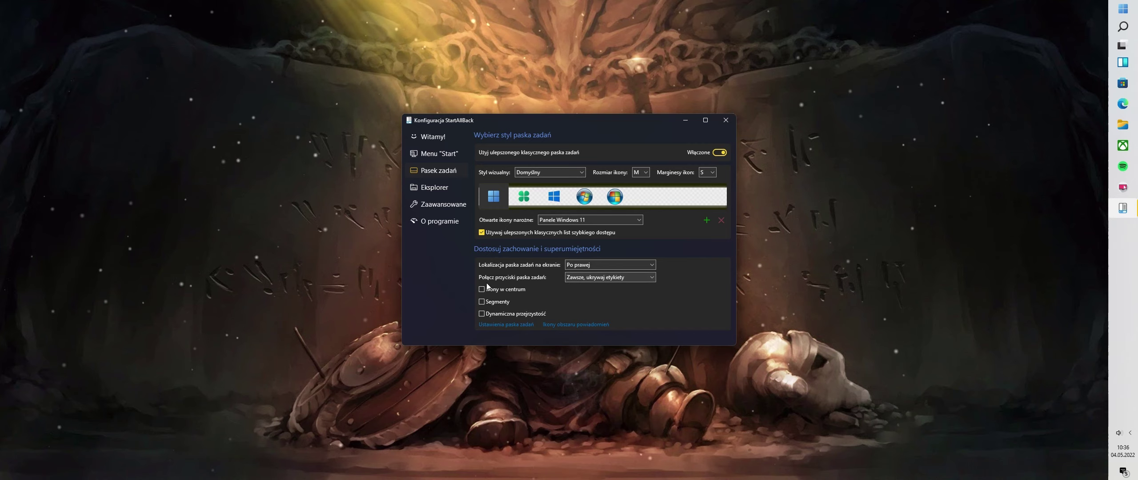
Step: Try combining taskbar buttons with Nigdy and Gdy pasek zadań jest pełny, then return to Zawsze, ukrywaj etykiety
{"action": "left_click", "coordinate": [580, 279]}
{"action": "left_click", "coordinate": [596, 297]}
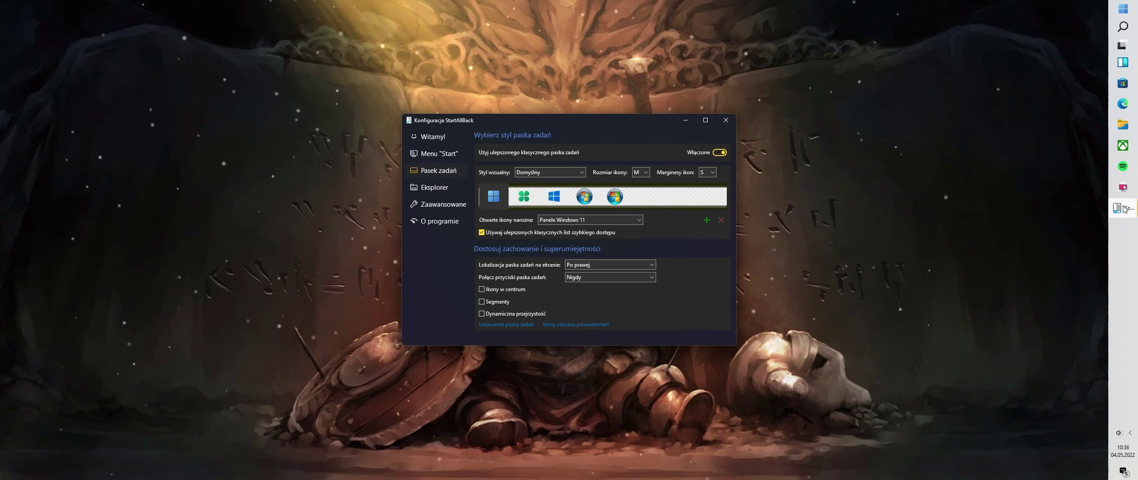
{"action": "left_click", "coordinate": [584, 281]}
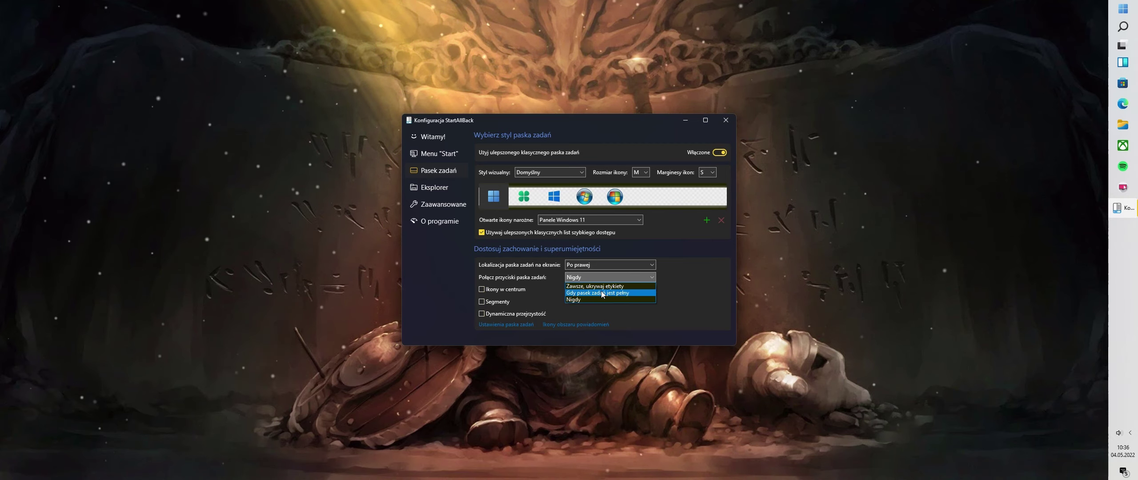
{"action": "left_click", "coordinate": [599, 294]}
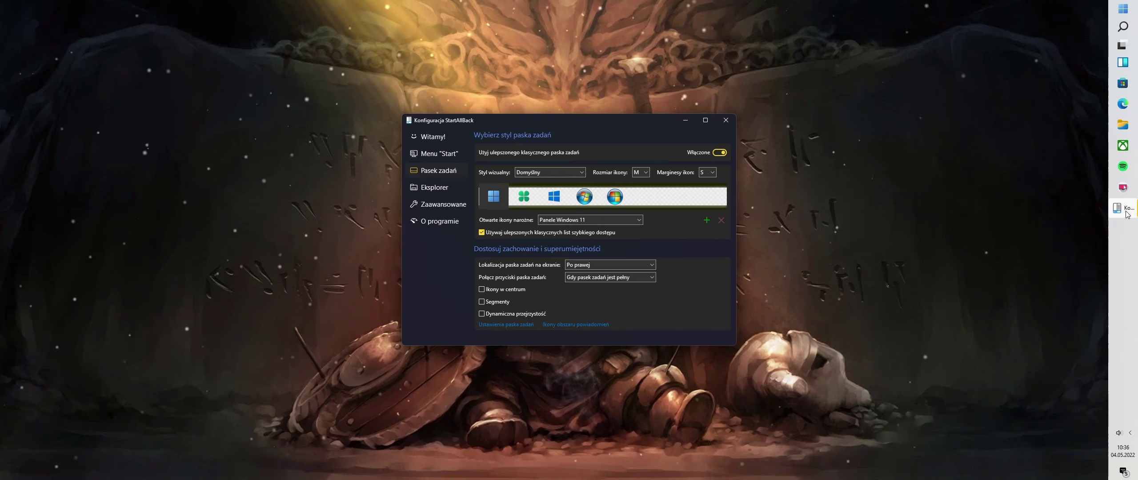
{"action": "left_click", "coordinate": [622, 276]}
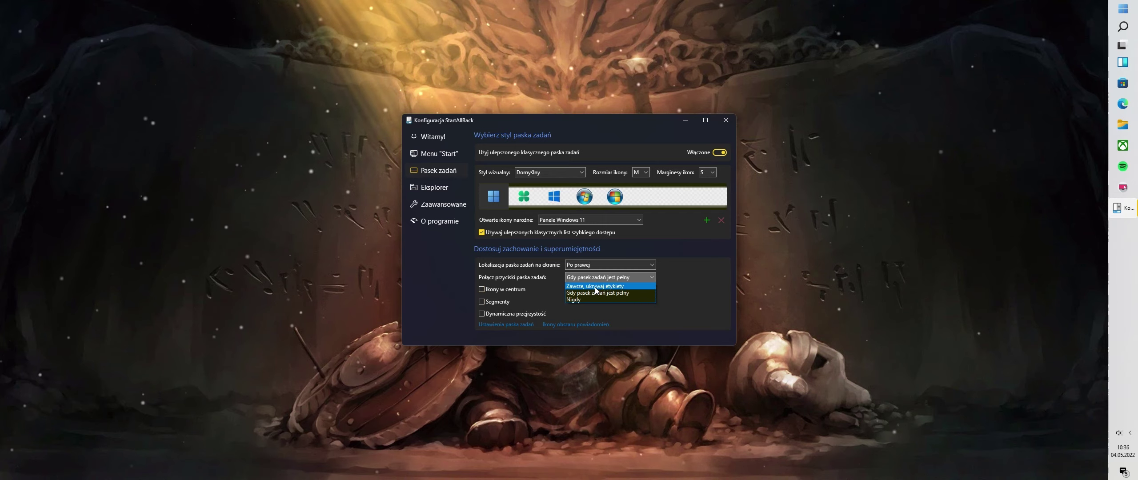
{"action": "left_click", "coordinate": [613, 287]}
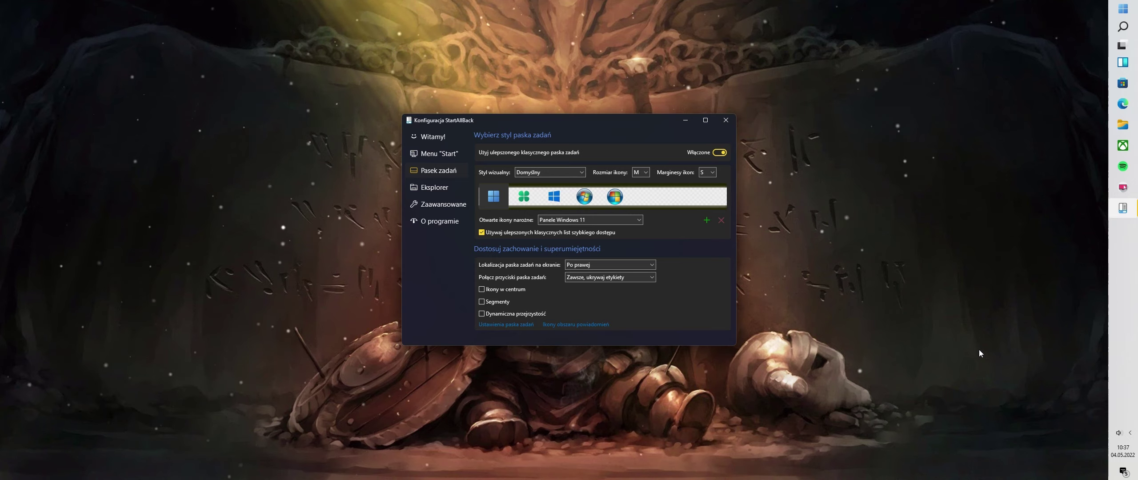
Step: Centre the taskbar icons and set their placement to Oddzielnie od przycisku start
{"action": "left_click", "coordinate": [500, 292]}
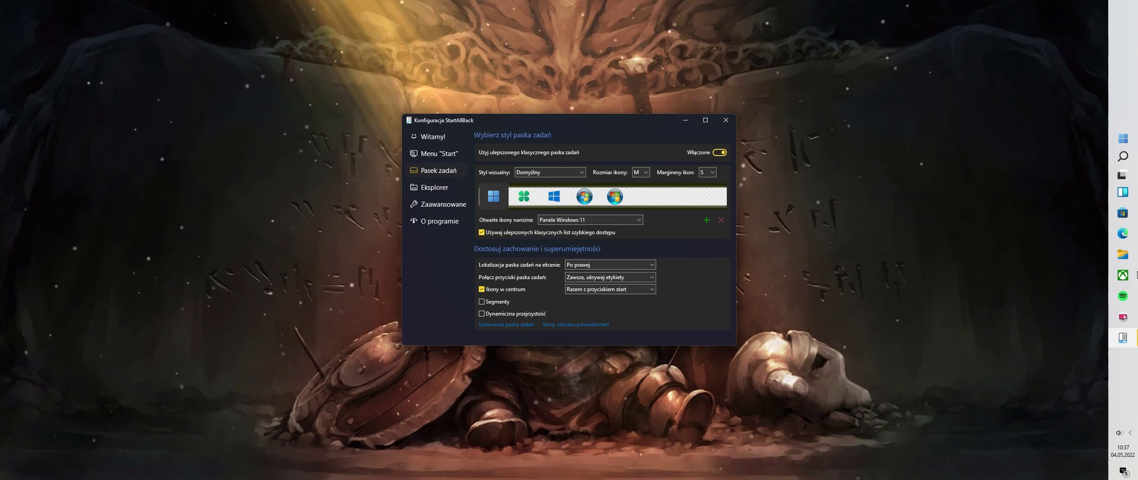
{"action": "left_click", "coordinate": [598, 290]}
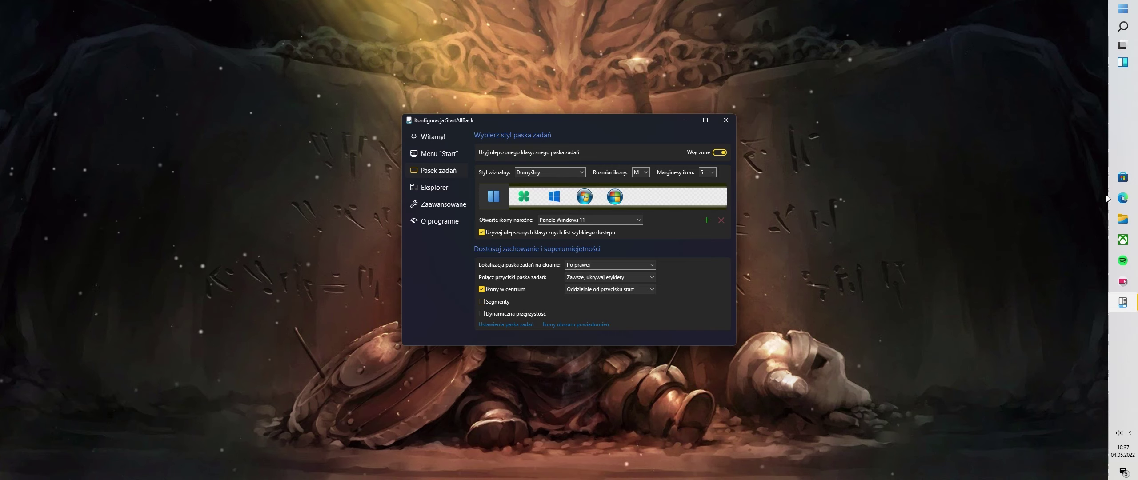
Step: Try the Segmenty option with Do trzech segmentów and Tylko centralny segment, then turn taskbar segments off again
{"action": "left_click", "coordinate": [481, 302]}
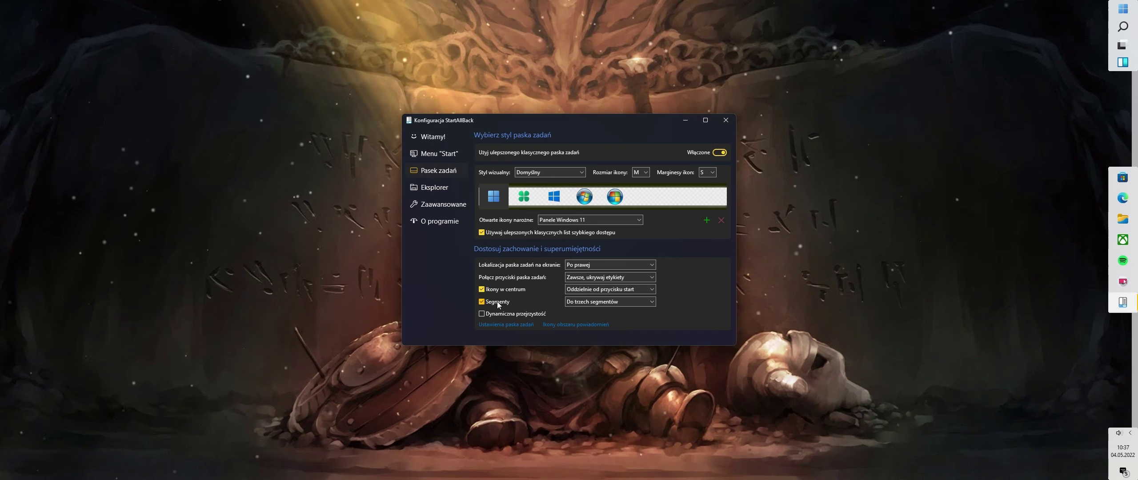
{"action": "left_click", "coordinate": [1134, 367]}
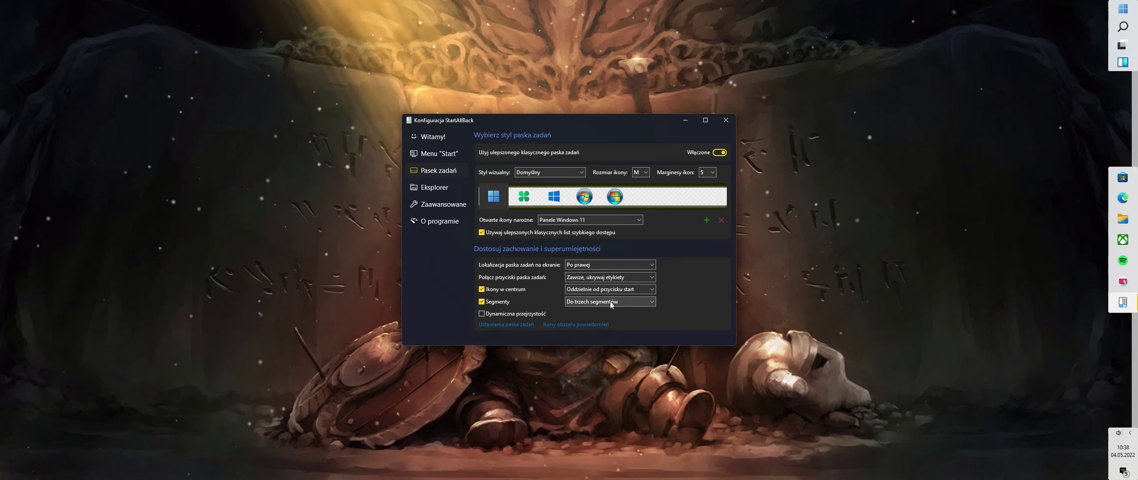
{"action": "left_click", "coordinate": [587, 302]}
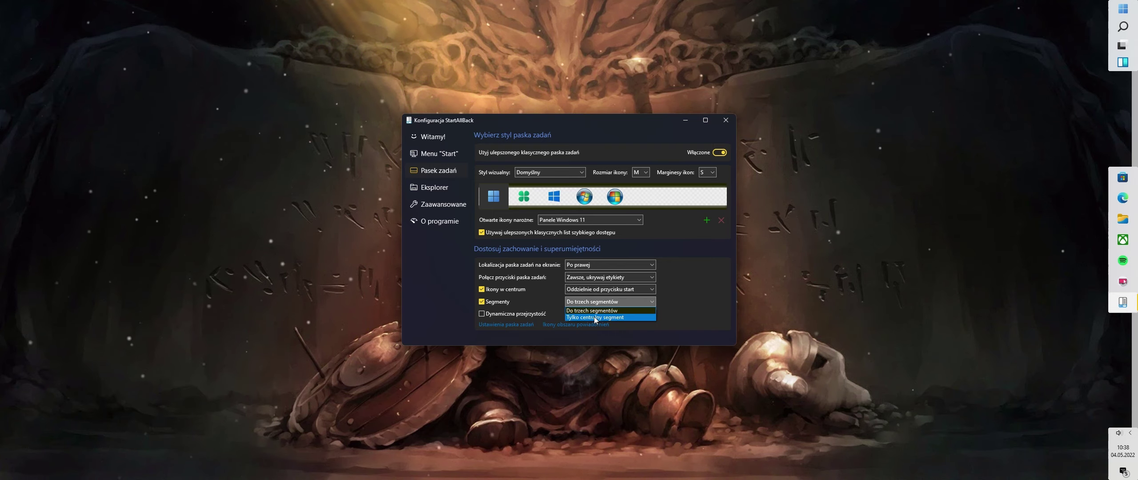
{"action": "left_click", "coordinate": [596, 318]}
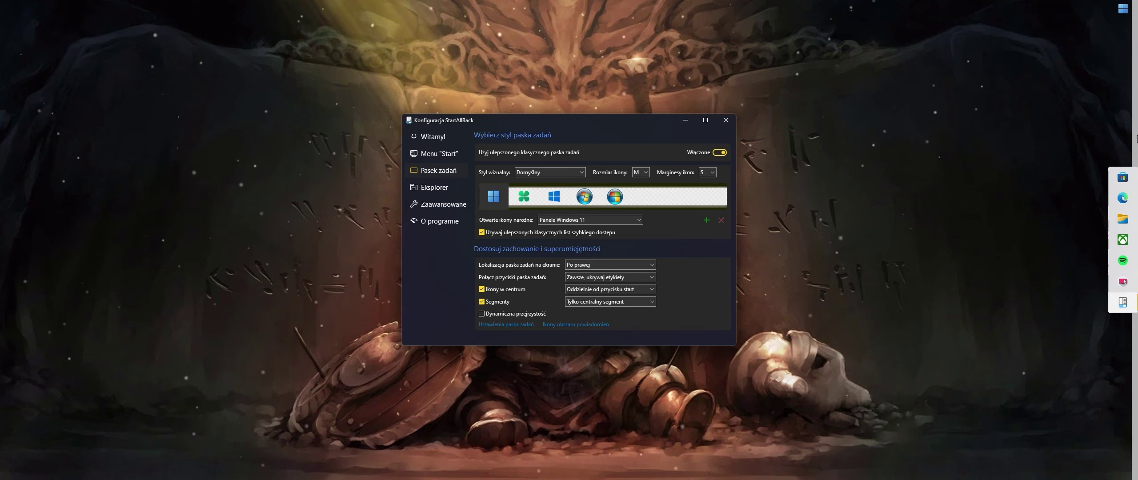
{"action": "left_click", "coordinate": [609, 307]}
{"action": "left_click", "coordinate": [591, 310]}
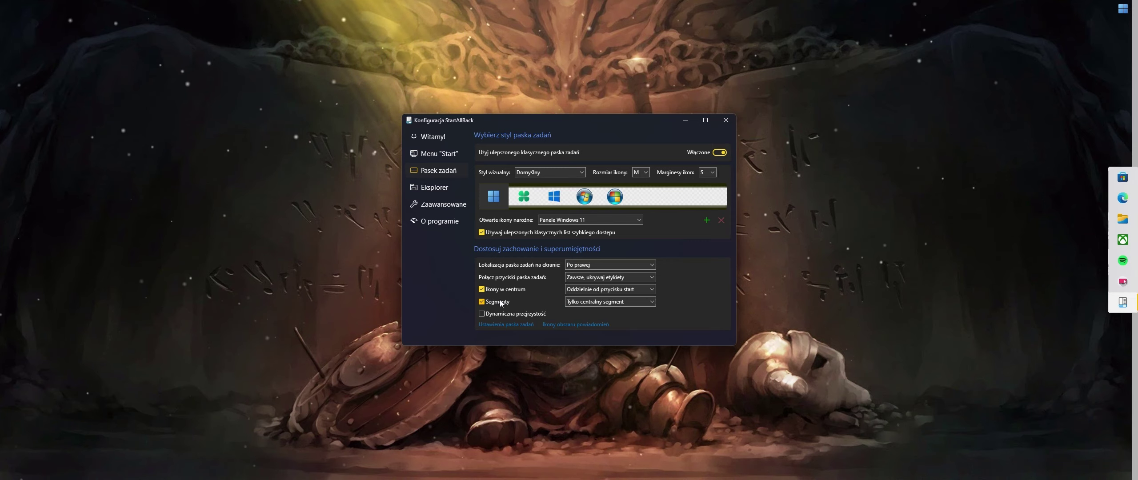
{"action": "left_click", "coordinate": [604, 302]}
{"action": "left_click", "coordinate": [586, 309]}
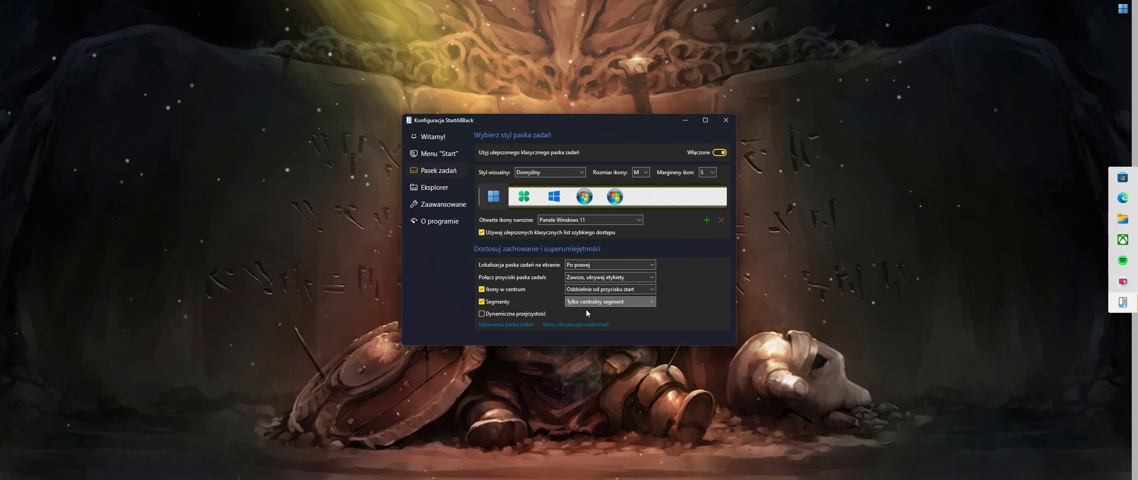
{"action": "left_click", "coordinate": [482, 301]}
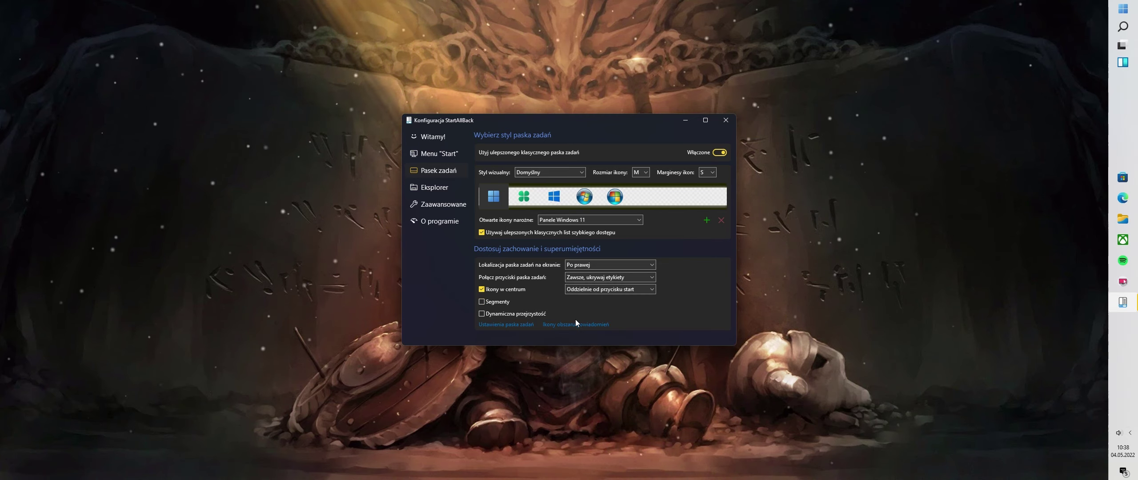
Step: Try Dynamiczna przejrzystość on the taskbar with a maximized File Explorer window, then close that window and disable the option
{"action": "left_click", "coordinate": [502, 314]}
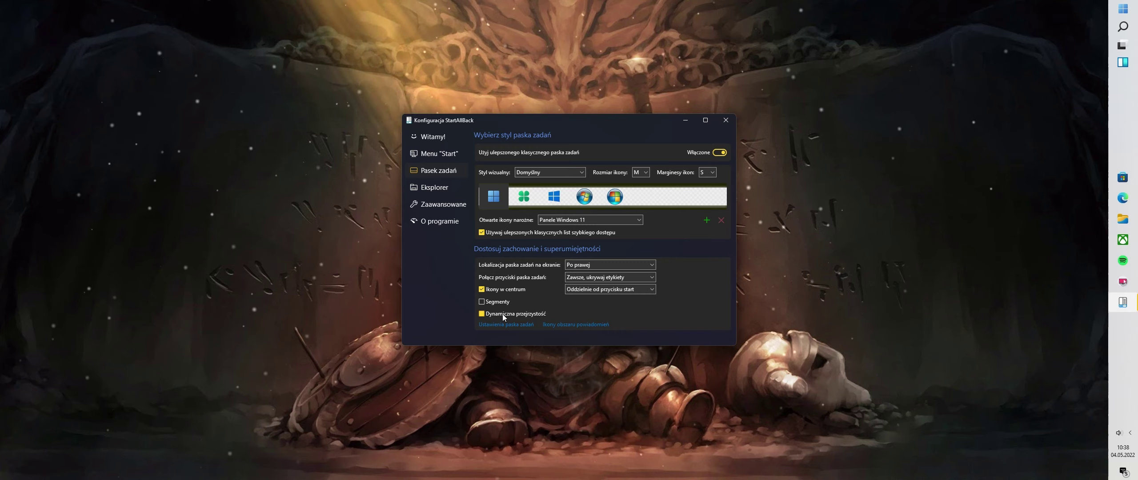
{"action": "left_click", "coordinate": [1000, 158]}
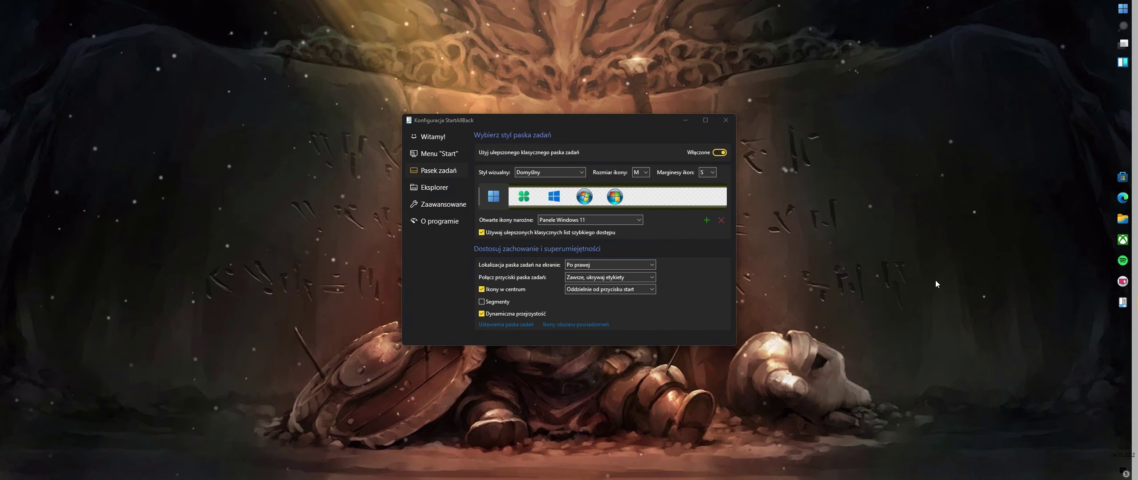
{"action": "left_click", "coordinate": [1118, 221]}
{"action": "left_click_drag", "start_coordinate": [814, 54], "coordinate": [692, 3]}
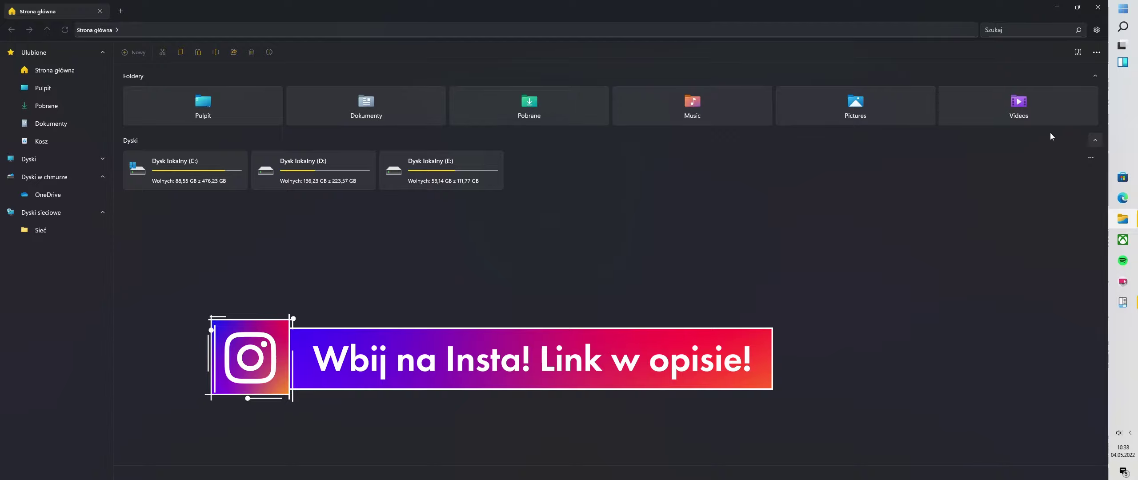
{"action": "left_click", "coordinate": [1098, 8]}
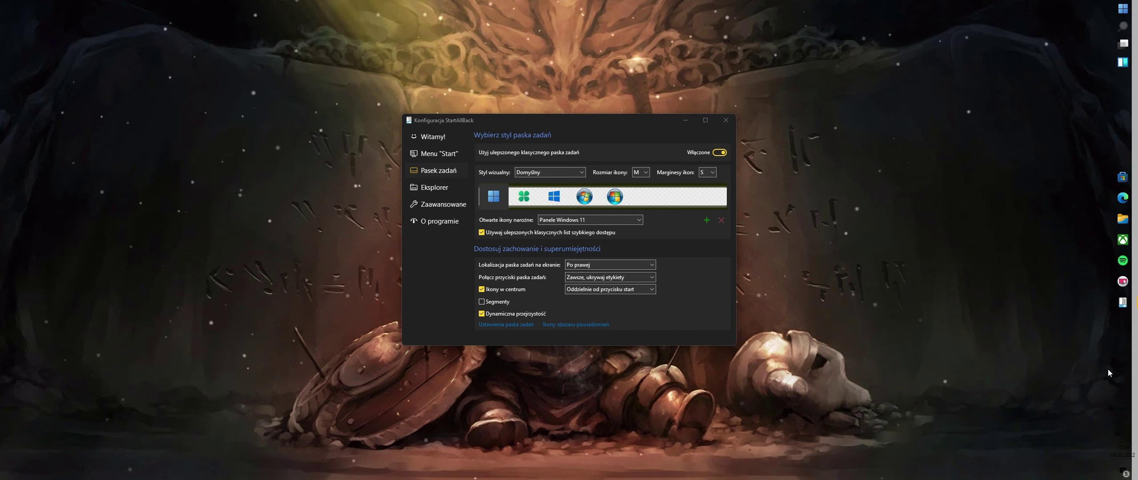
{"action": "left_click", "coordinate": [508, 314]}
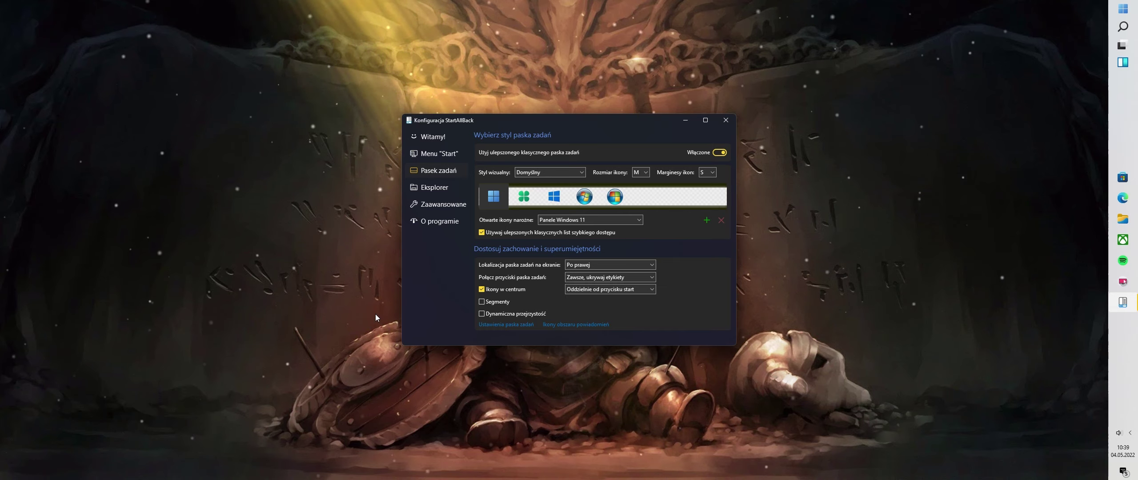
Step: Try Pomaluj wszystko akcentującym kolorem in the Eksplorer settings, then turn it off again
{"action": "left_click", "coordinate": [433, 190]}
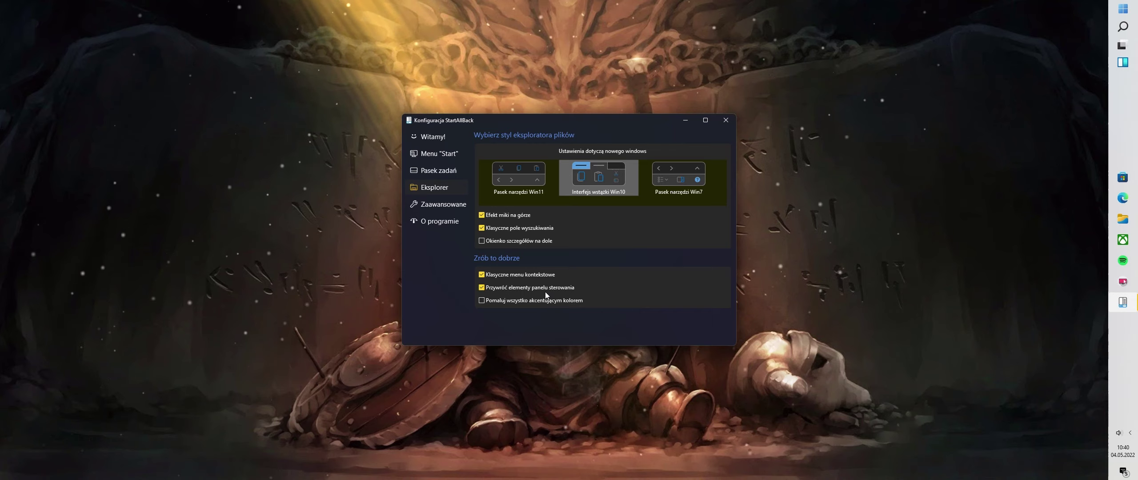
{"action": "left_click", "coordinate": [526, 302]}
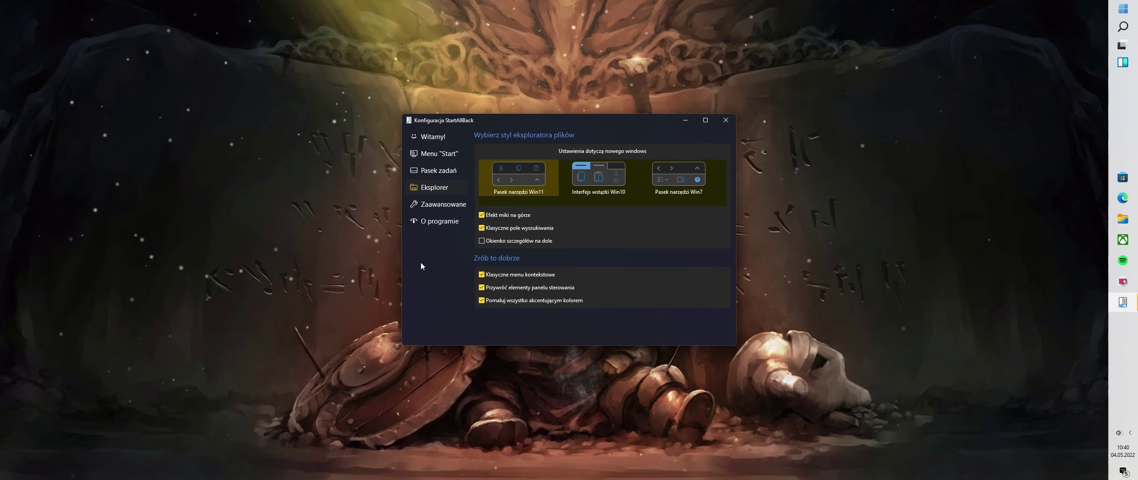
{"action": "left_click", "coordinate": [531, 300]}
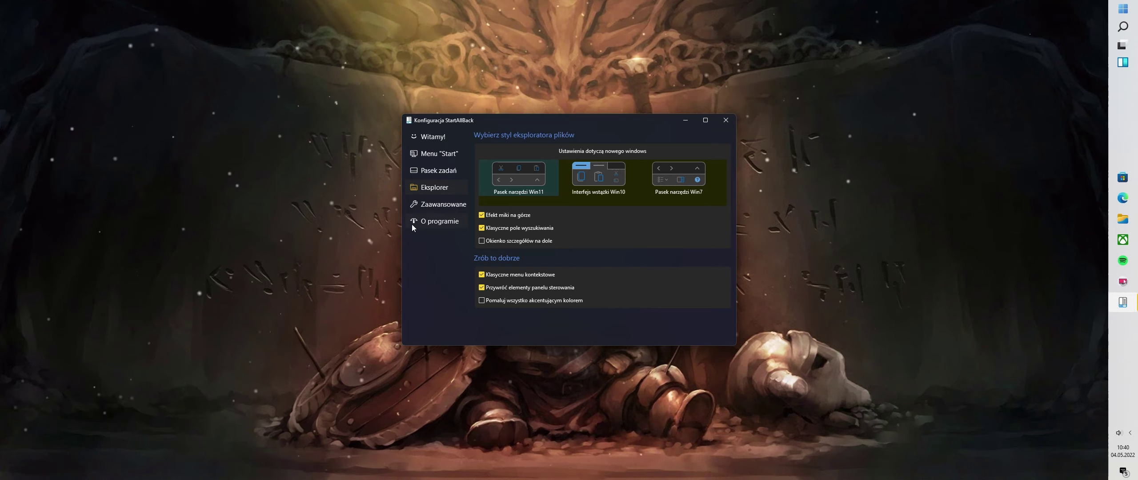
Step: Review the Zaawansowane and O programie settings, including a check for program updates, and close the configuration window
{"action": "left_click", "coordinate": [421, 202]}
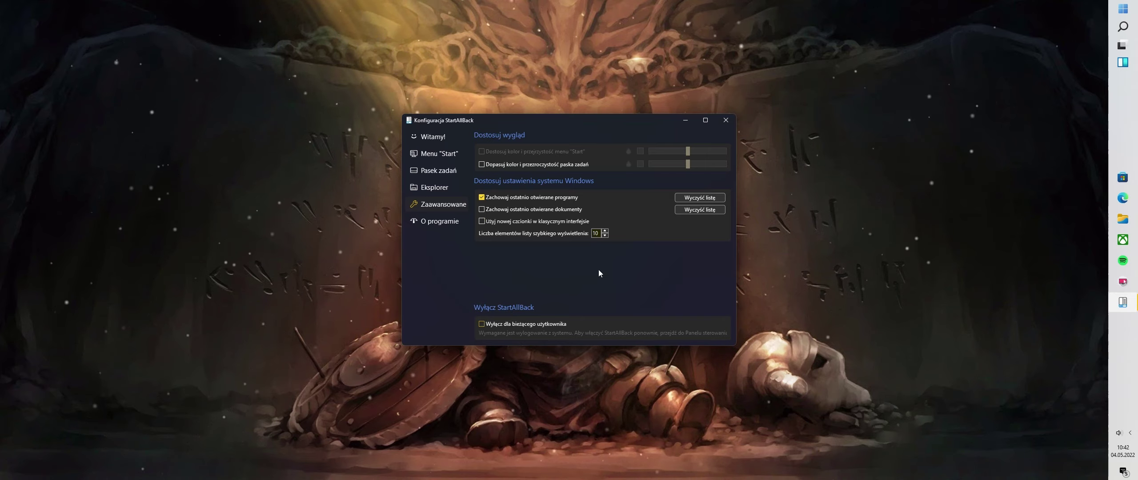
{"action": "left_click", "coordinate": [451, 226]}
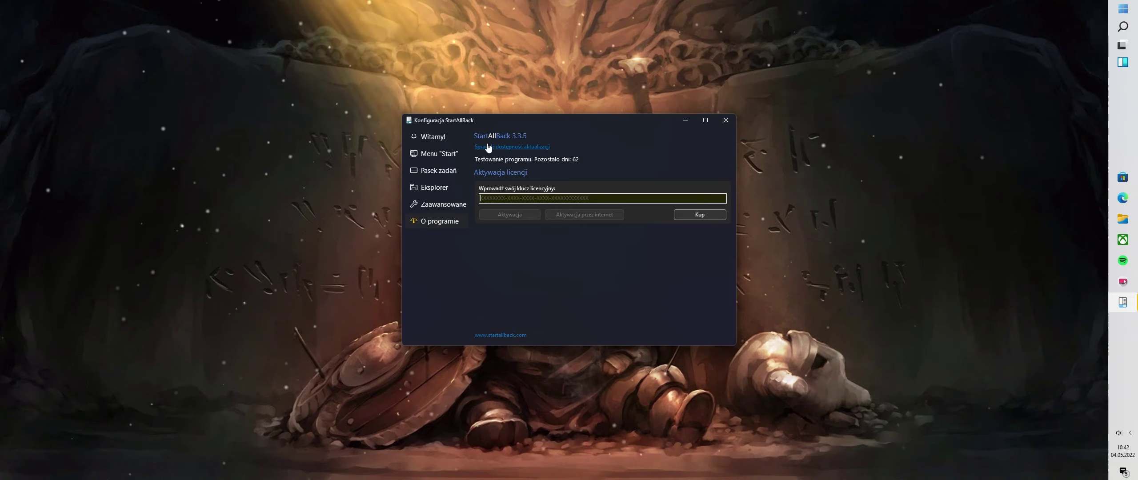
{"action": "left_click", "coordinate": [524, 148]}
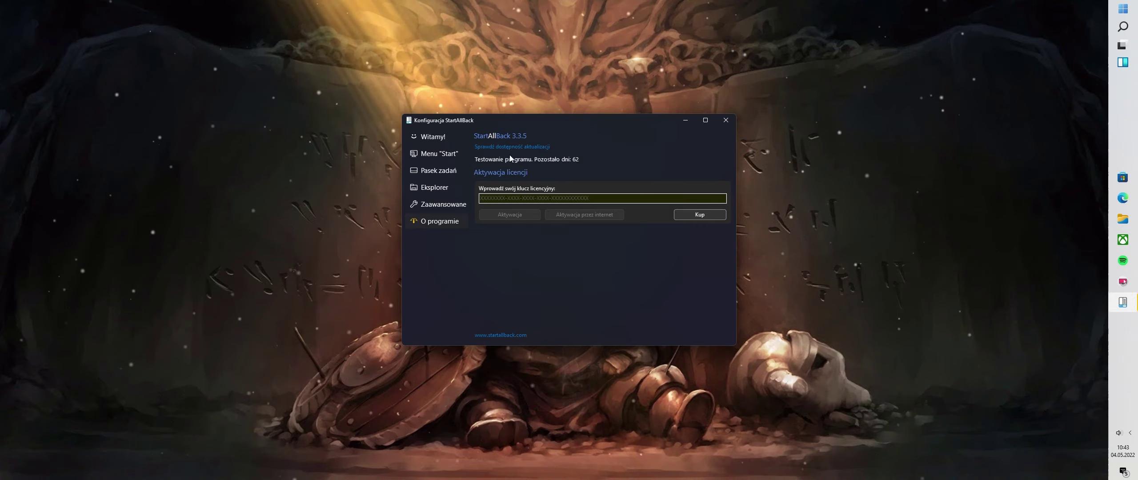
{"action": "left_click", "coordinate": [729, 120]}
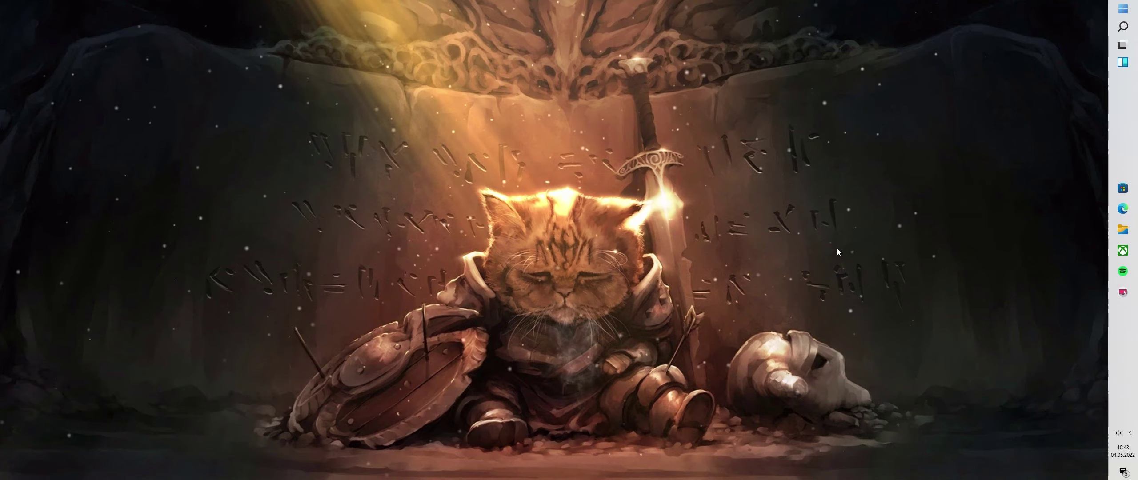
Step: Reopen the StartAllBack configuration through the taskbar's Właściwości and close it again
{"action": "right_click", "coordinate": [1115, 340]}
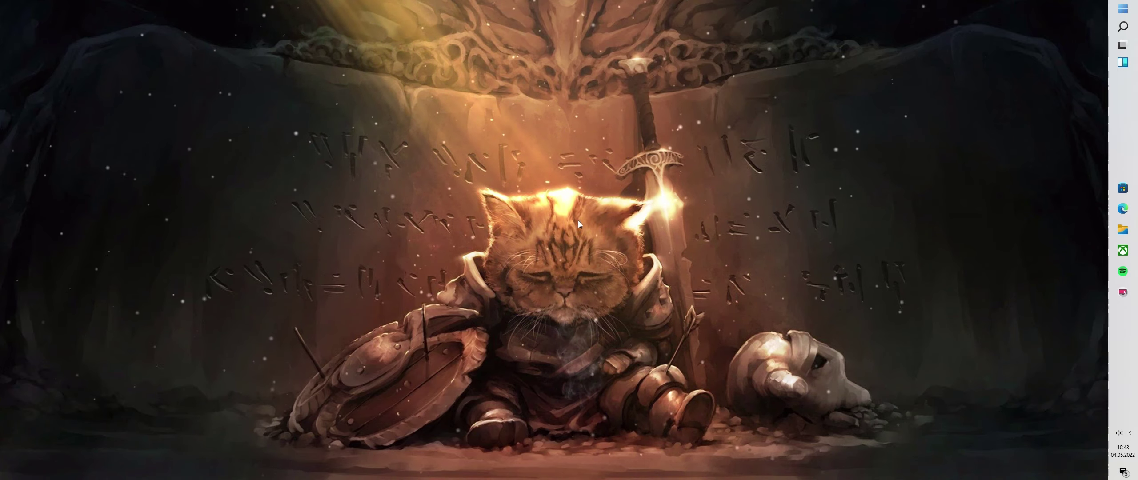
{"action": "right_click", "coordinate": [1124, 338]}
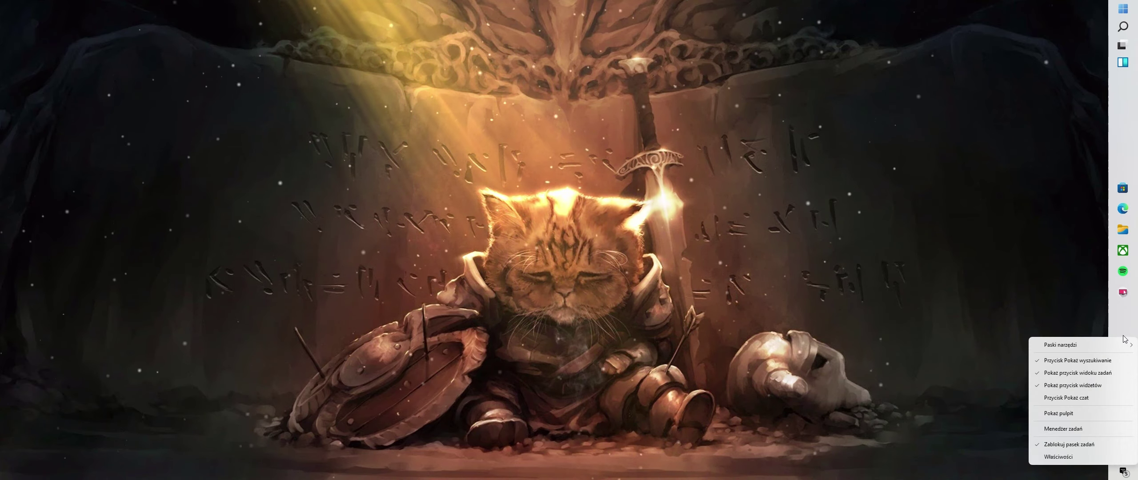
{"action": "left_click", "coordinate": [1054, 458]}
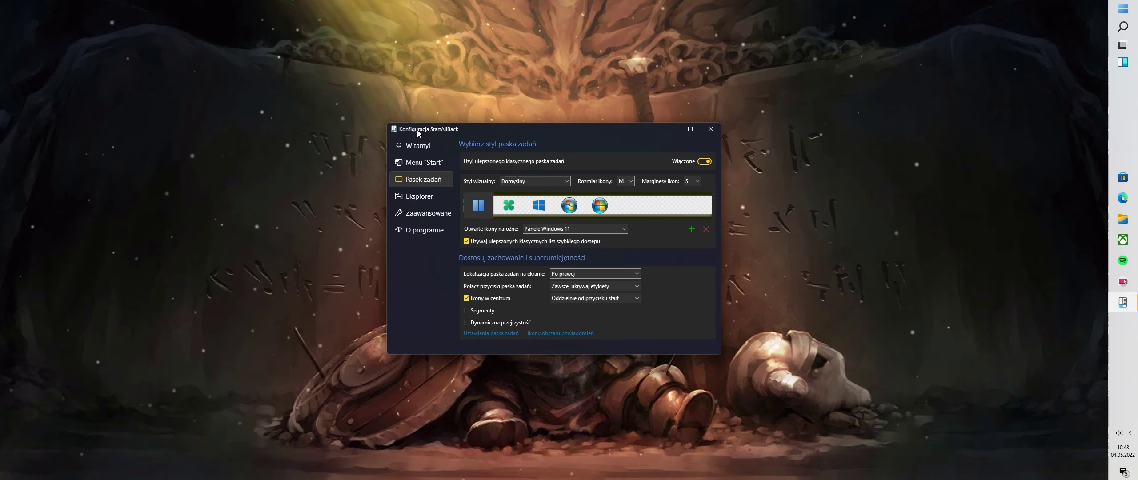
{"action": "left_click", "coordinate": [709, 129]}
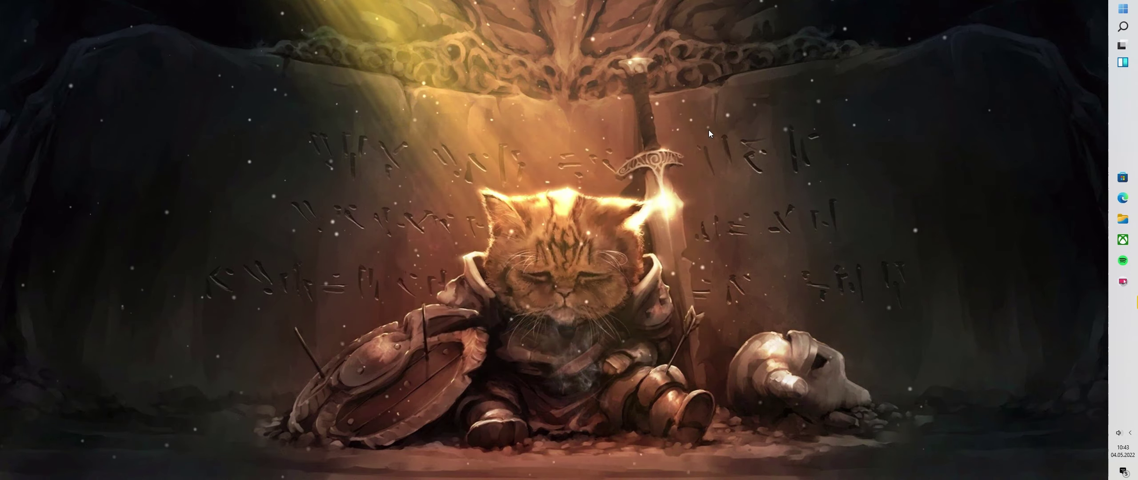